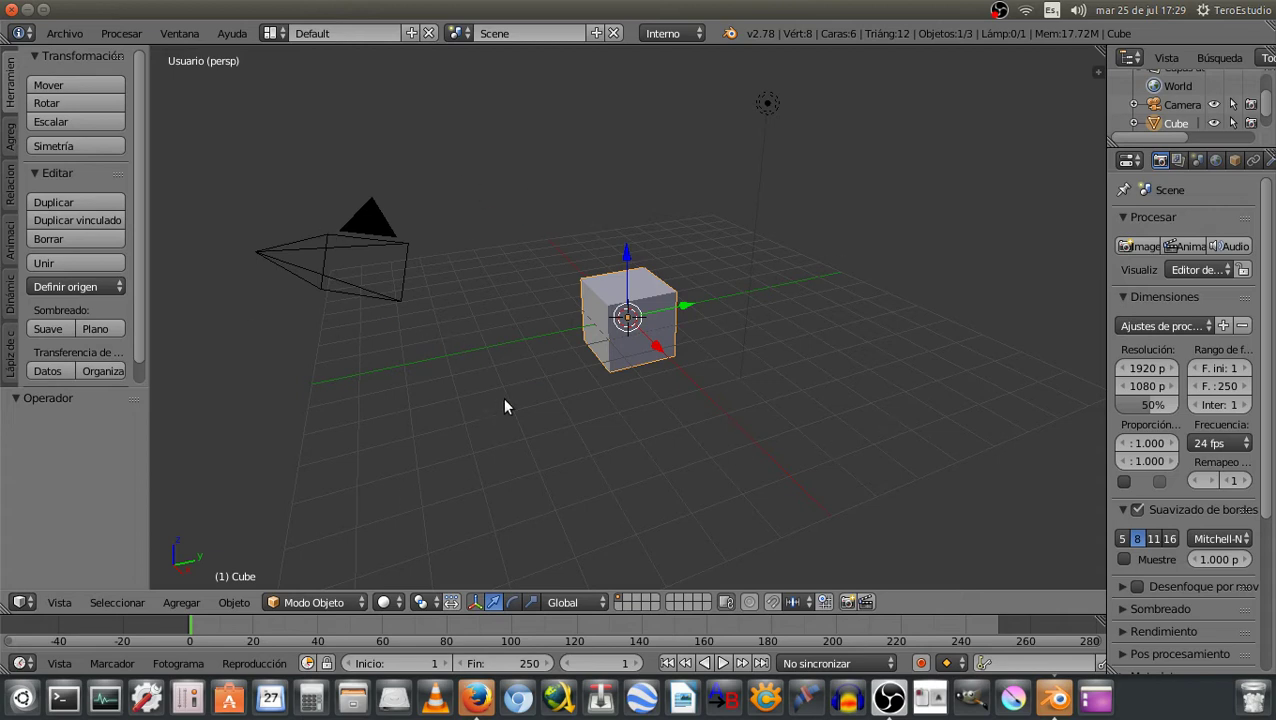
Open File > User Preferences on the Themes tab, floating over the scene centre
click(78, 38)
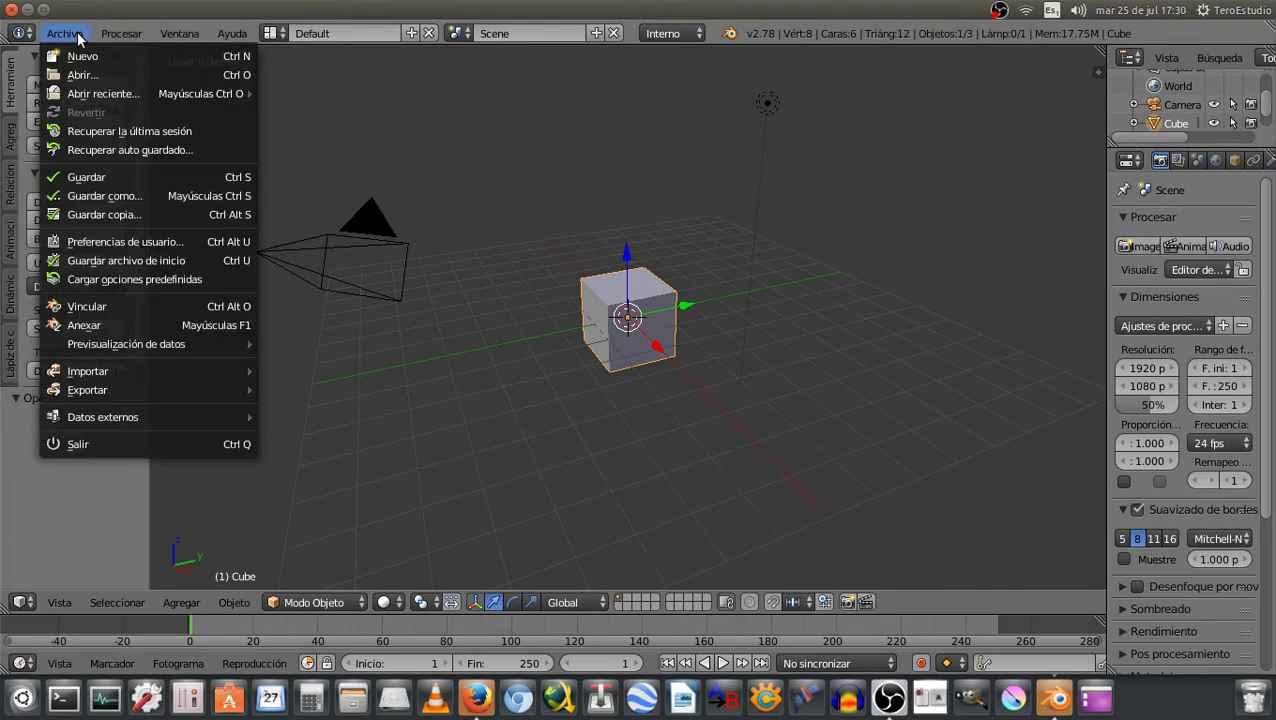
click(107, 243)
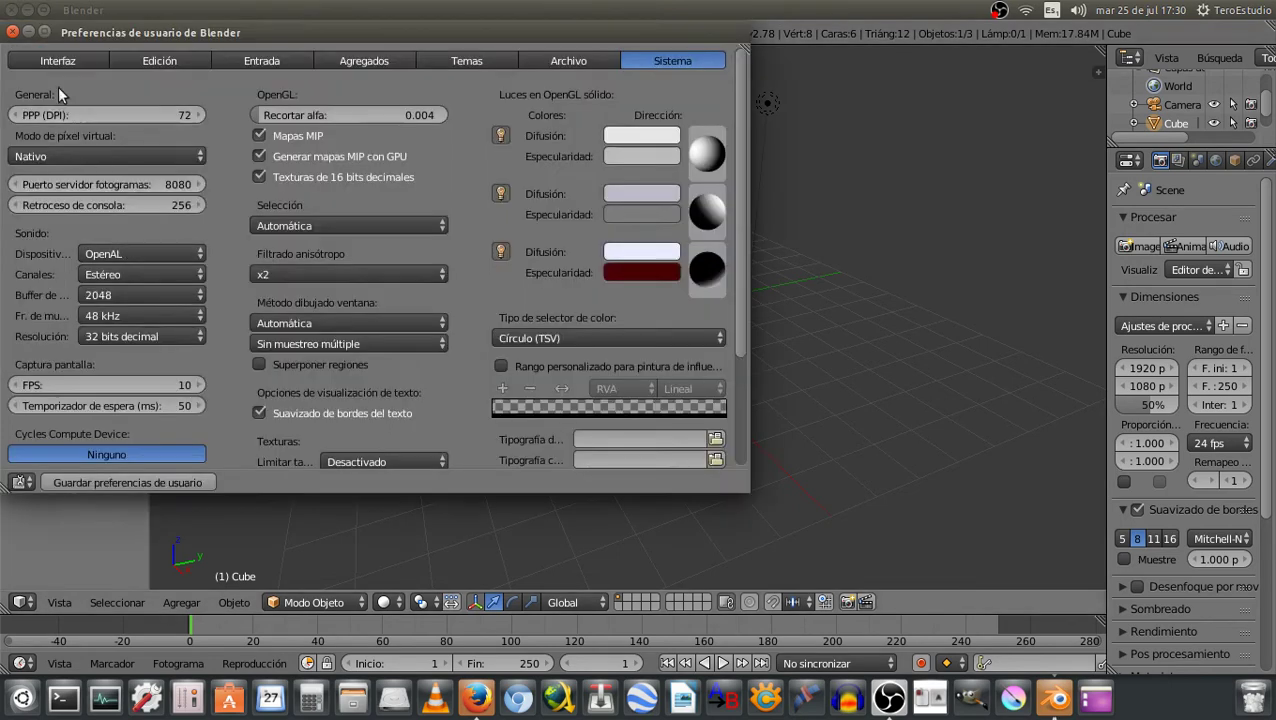
click(42, 38)
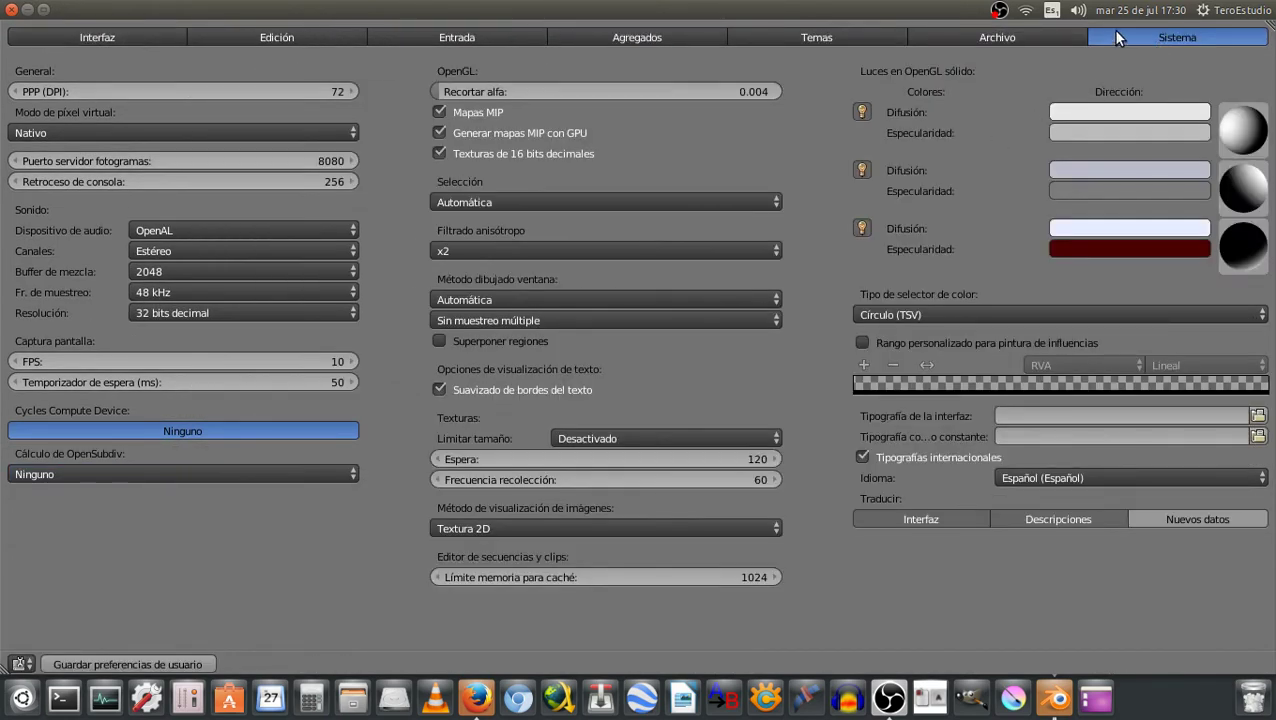
click(820, 36)
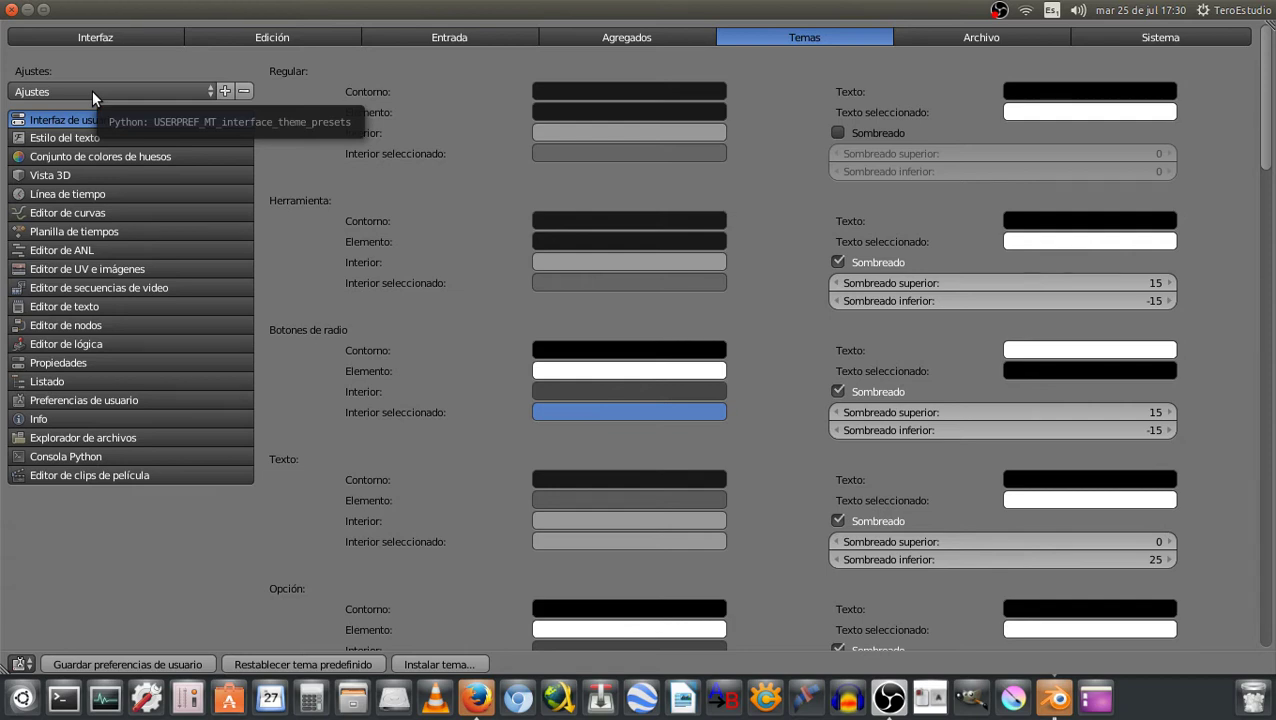
click(43, 10)
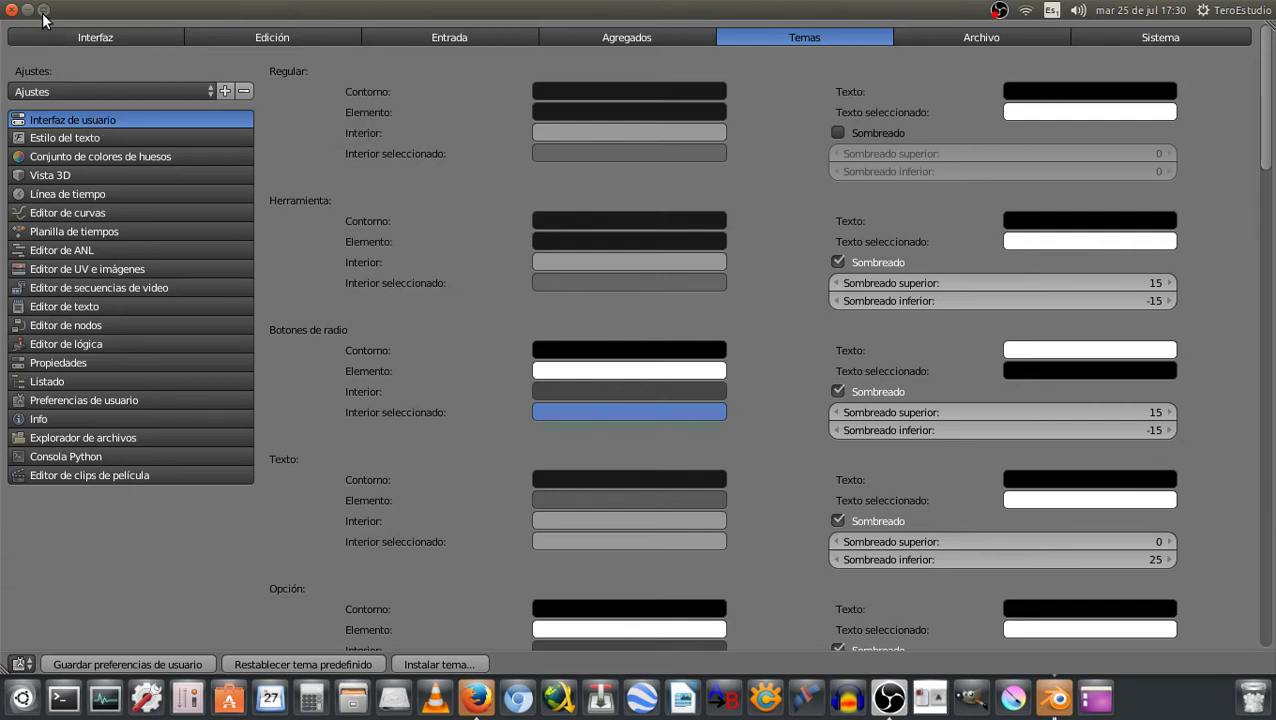
mouse_move(271, 28)
mouse_down()
mouse_move(666, 121)
mouse_move(610, 118)
mouse_up()
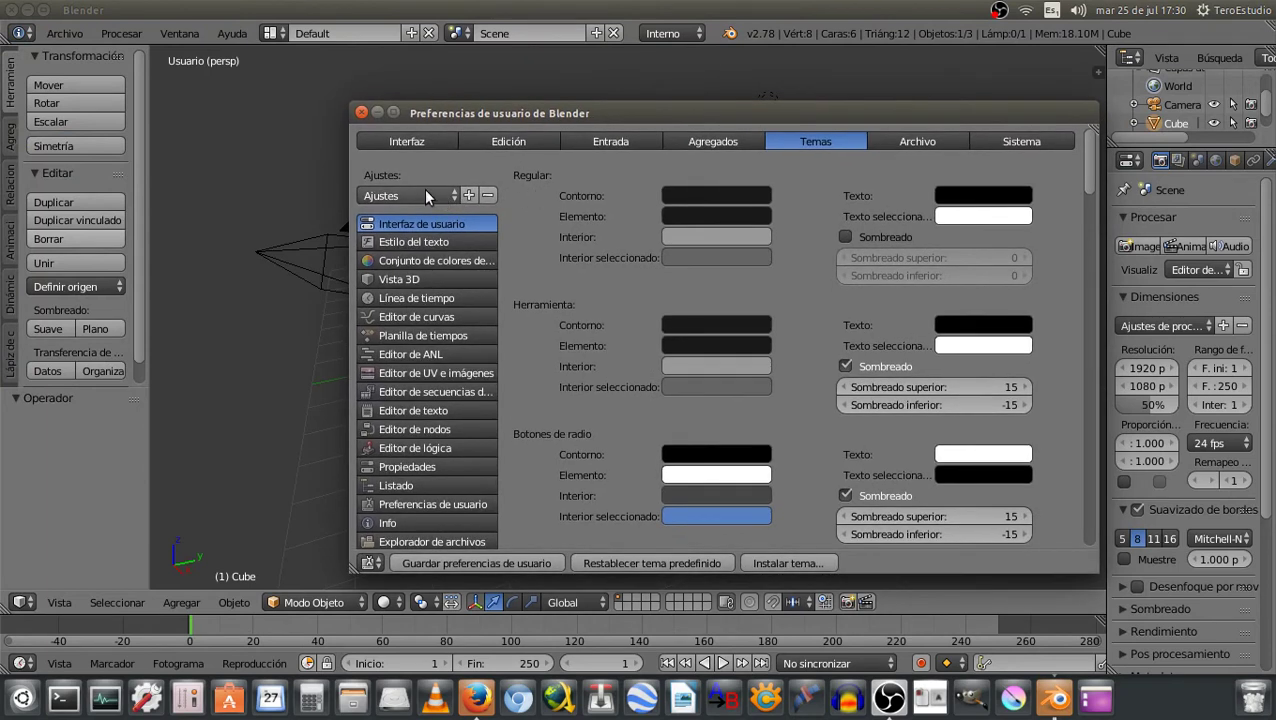
Try the Back To Black, Blender 24X and Elsyiun theme presets
click(405, 196)
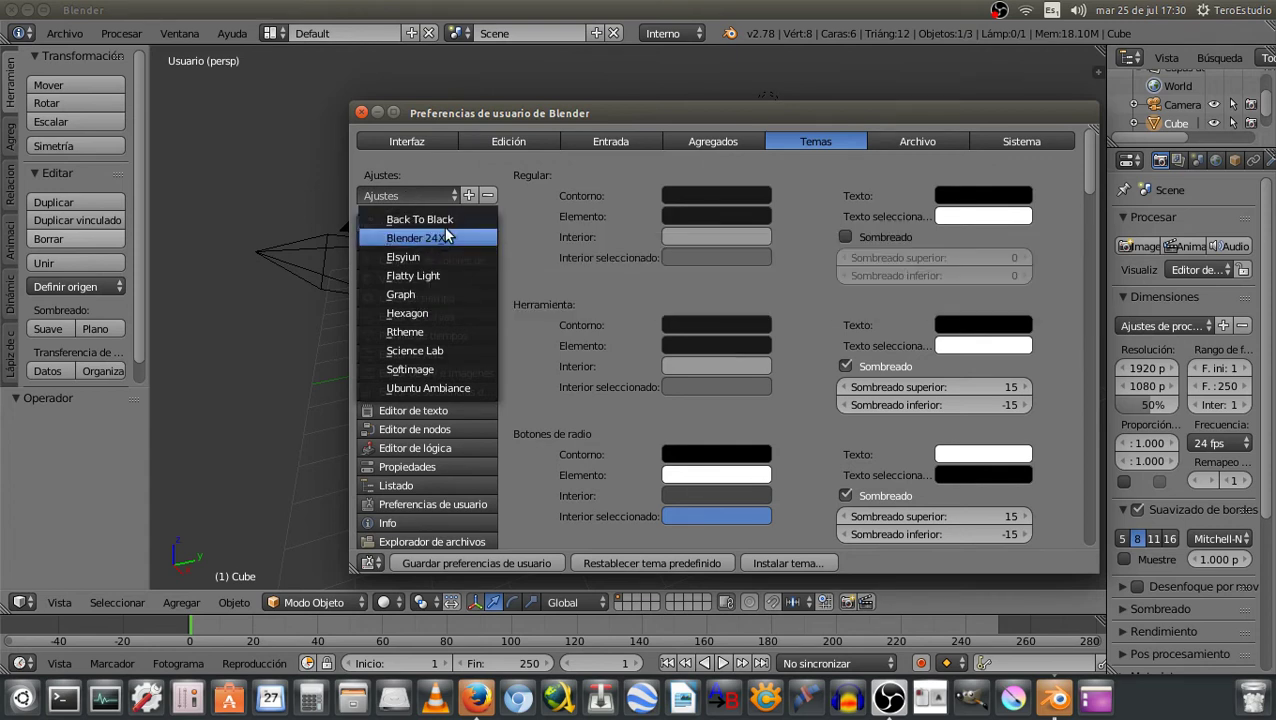
click(440, 218)
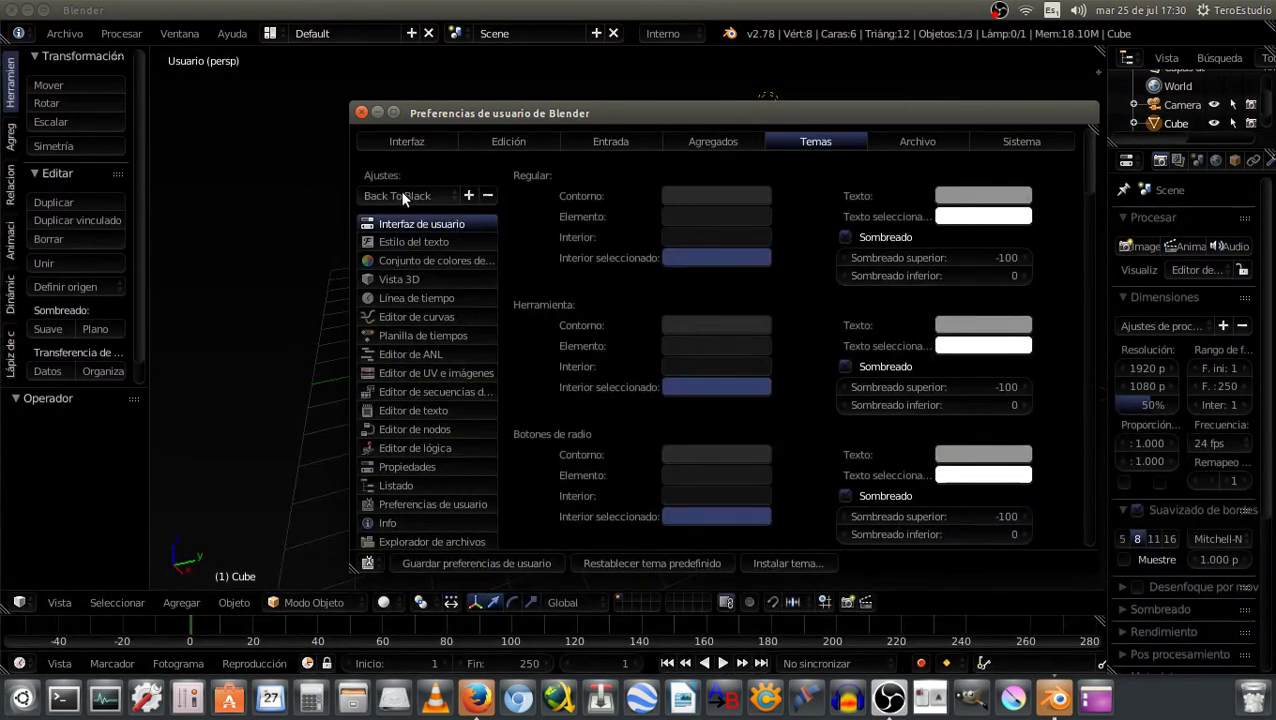
click(403, 197)
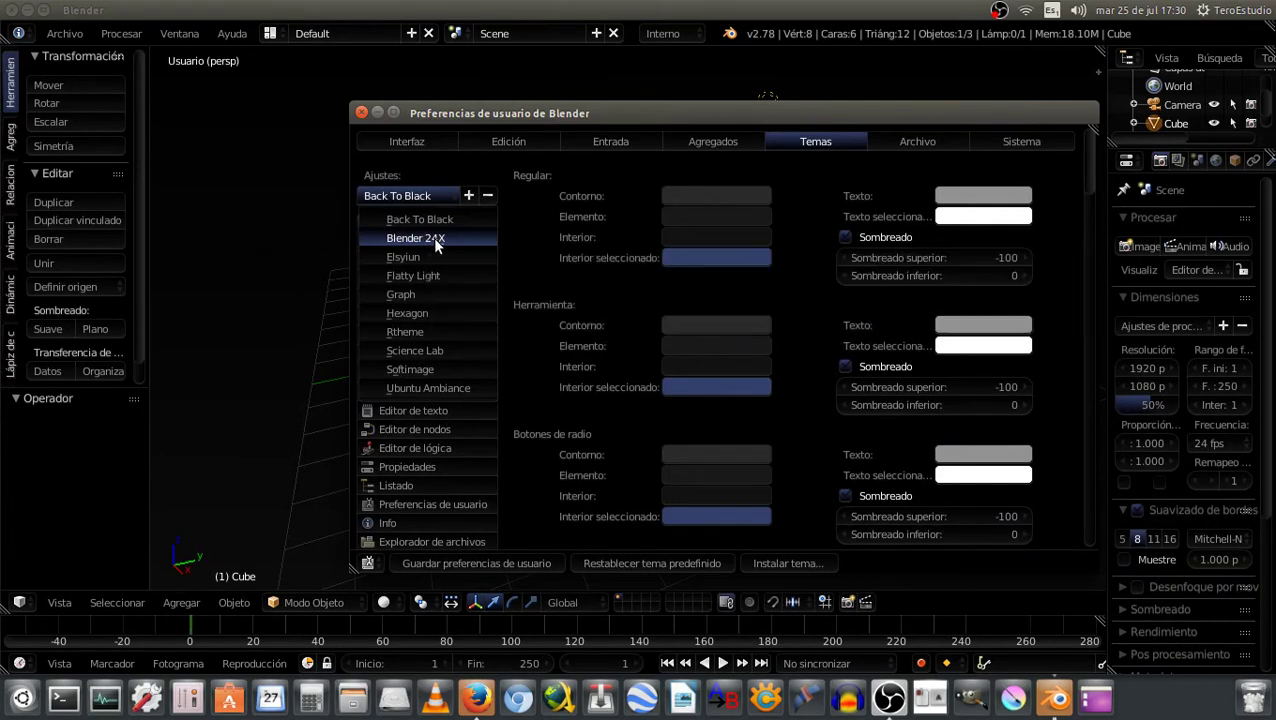
click(435, 240)
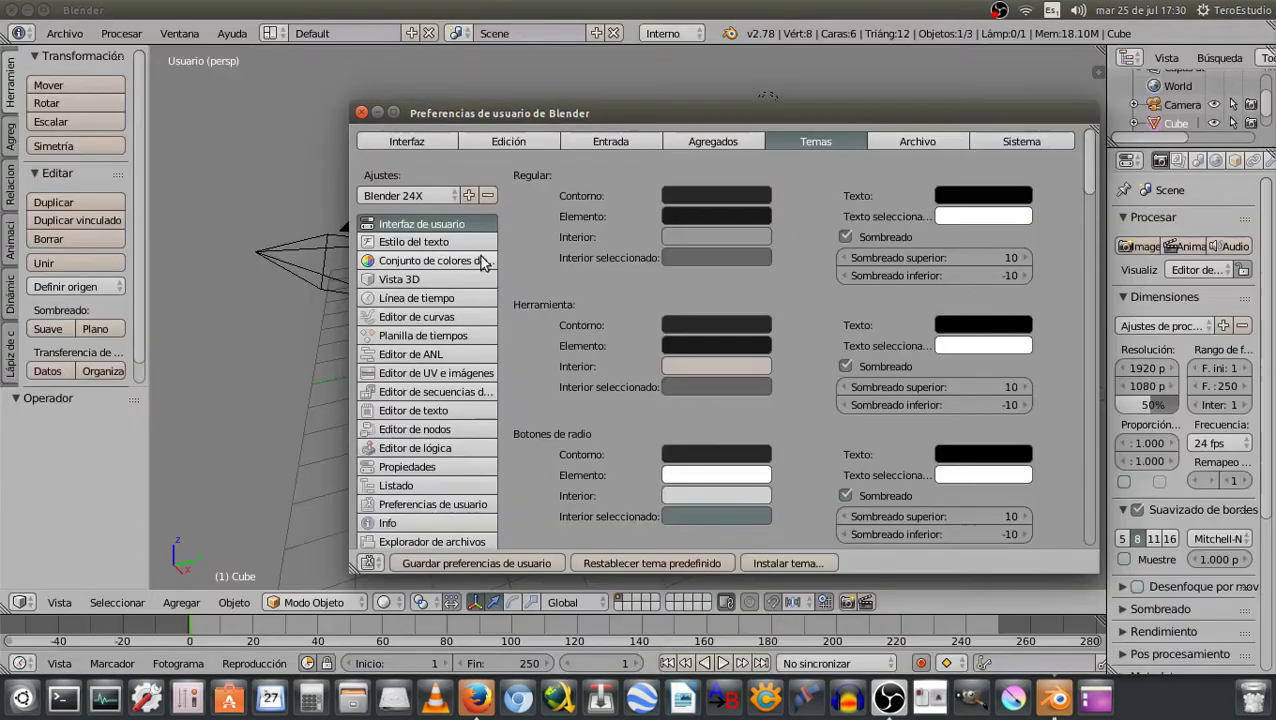
click(418, 197)
click(428, 258)
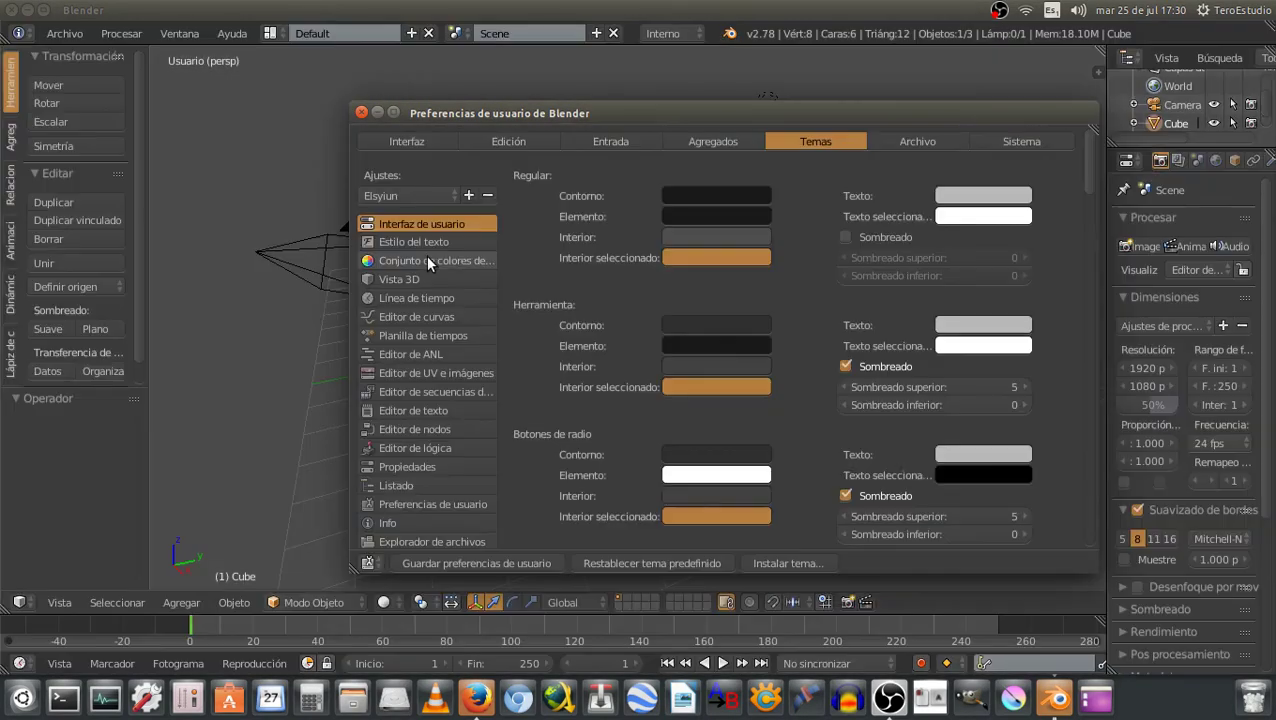
Try Flatty Light, Hexagon and Softimage presets, then reset to the default theme
click(385, 197)
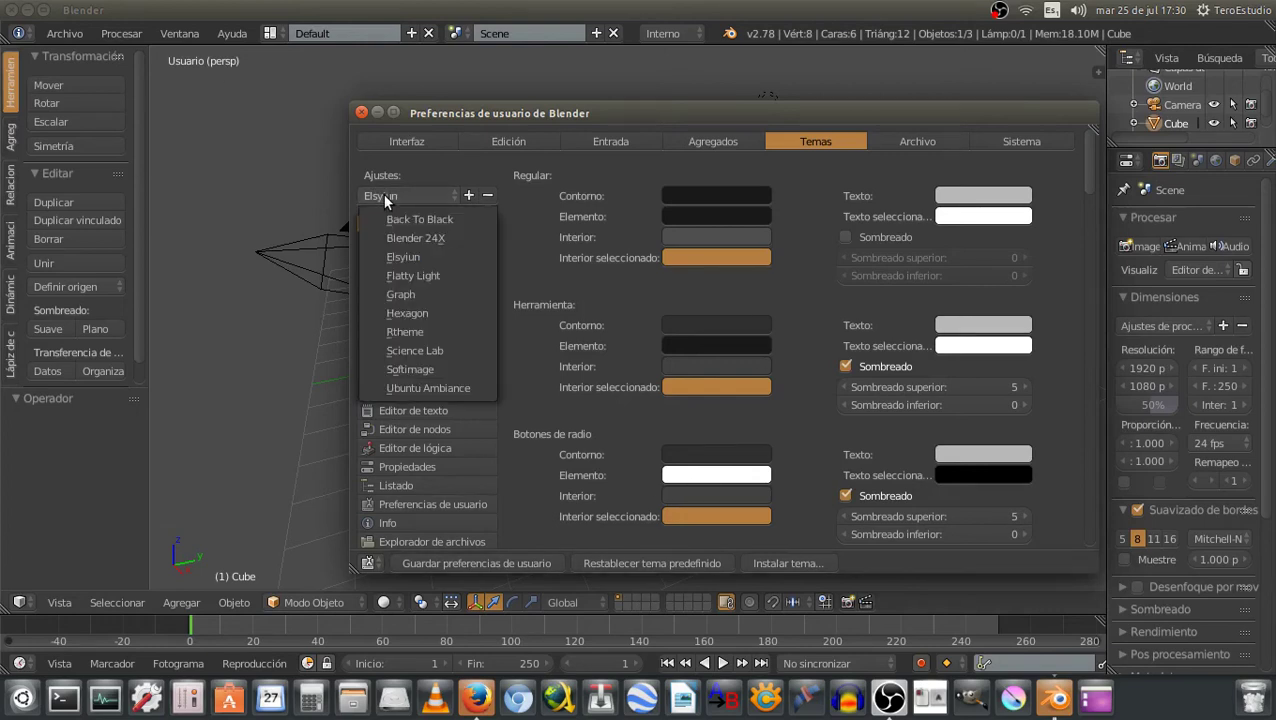
click(424, 272)
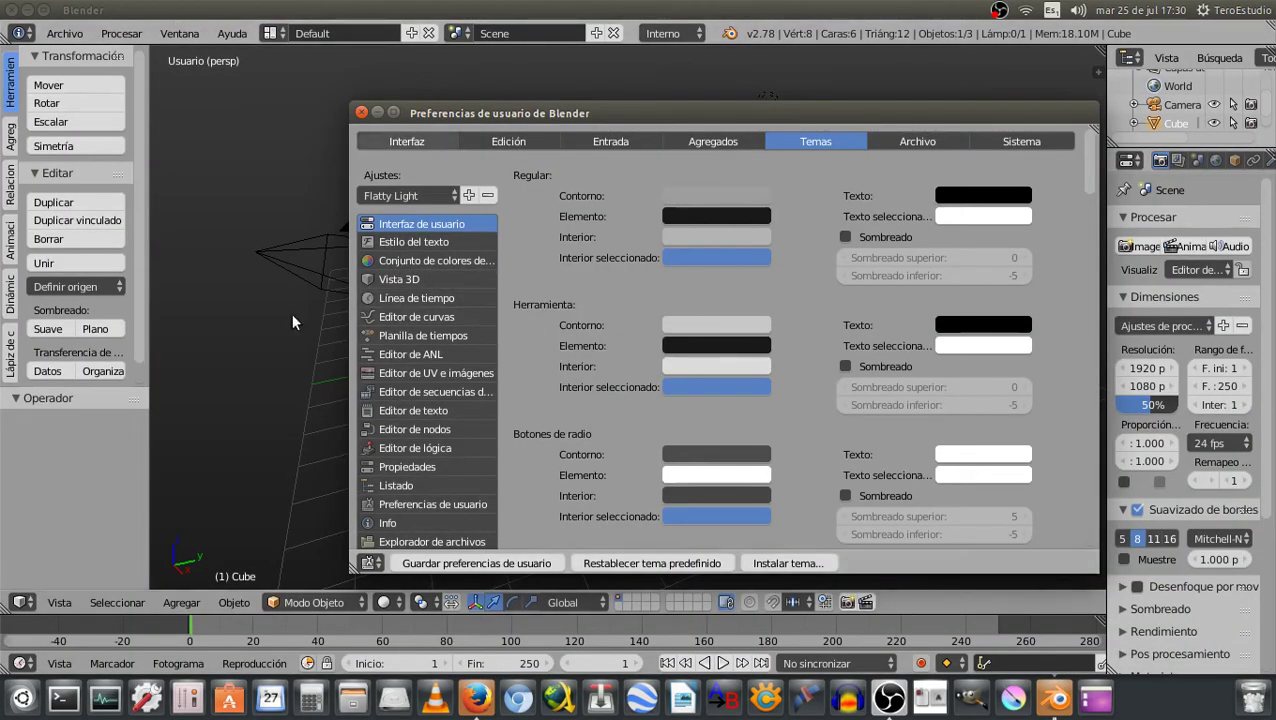
click(392, 191)
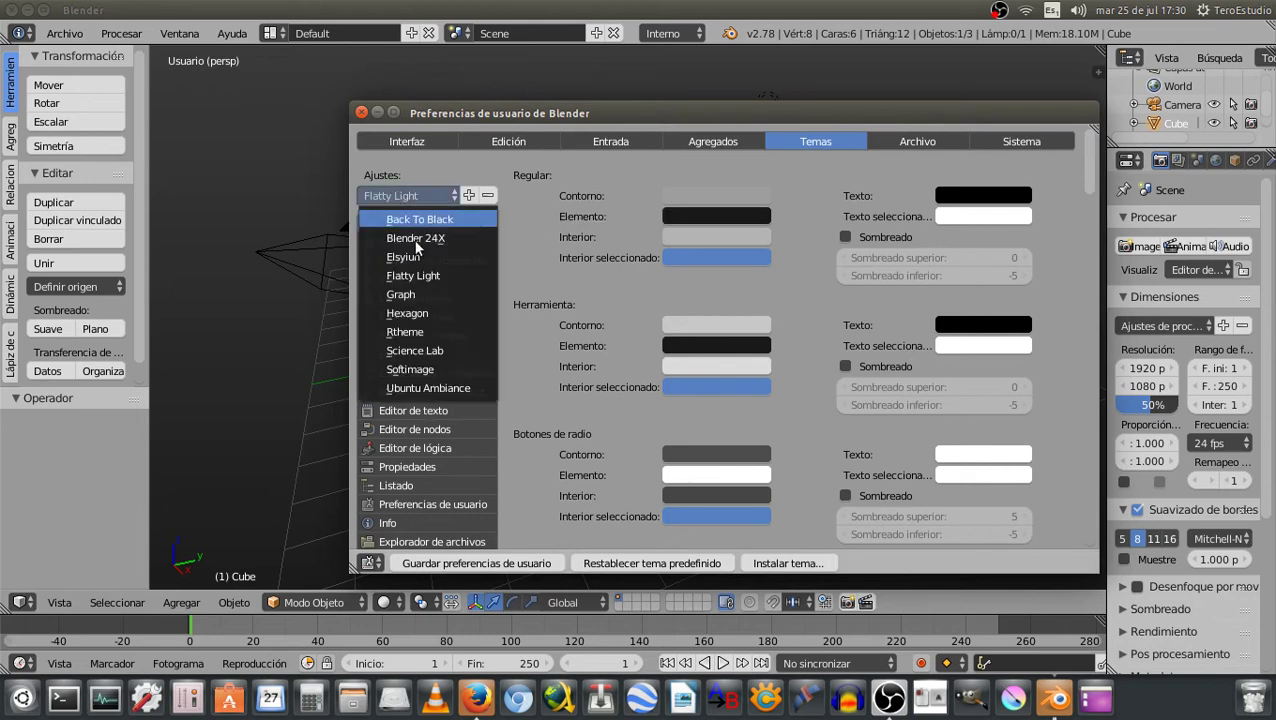
click(416, 314)
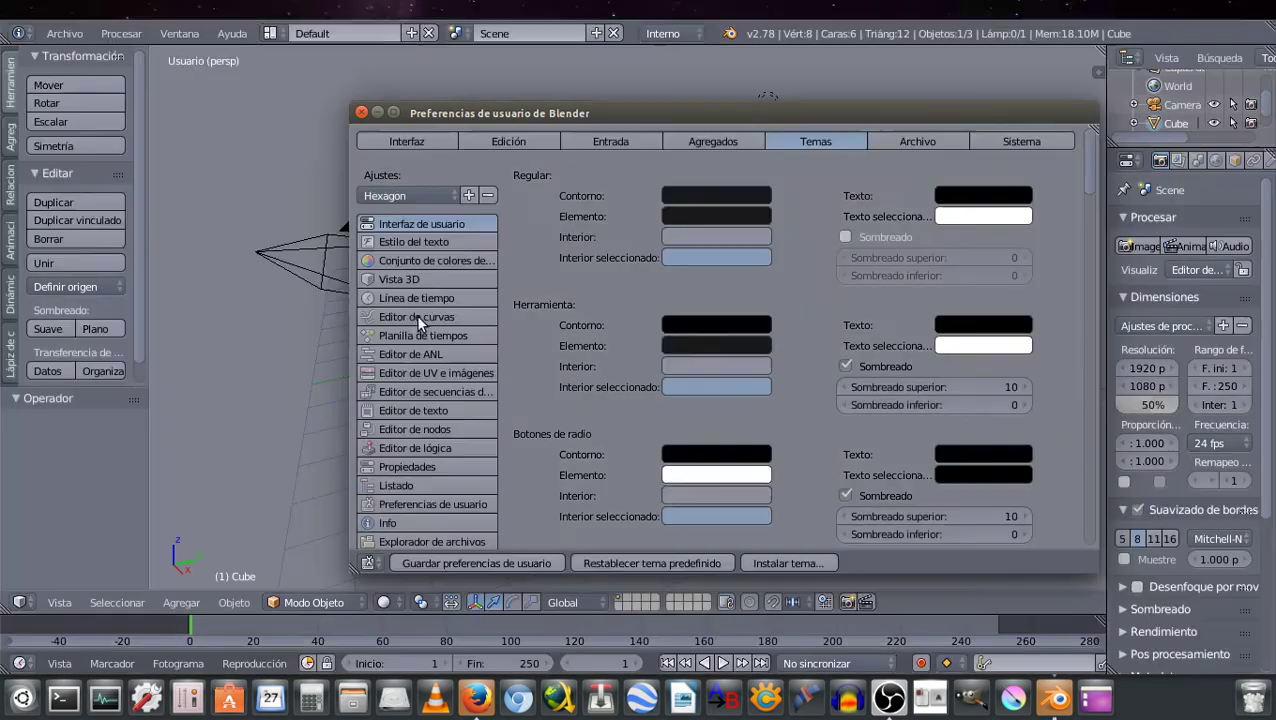
click(403, 197)
click(415, 367)
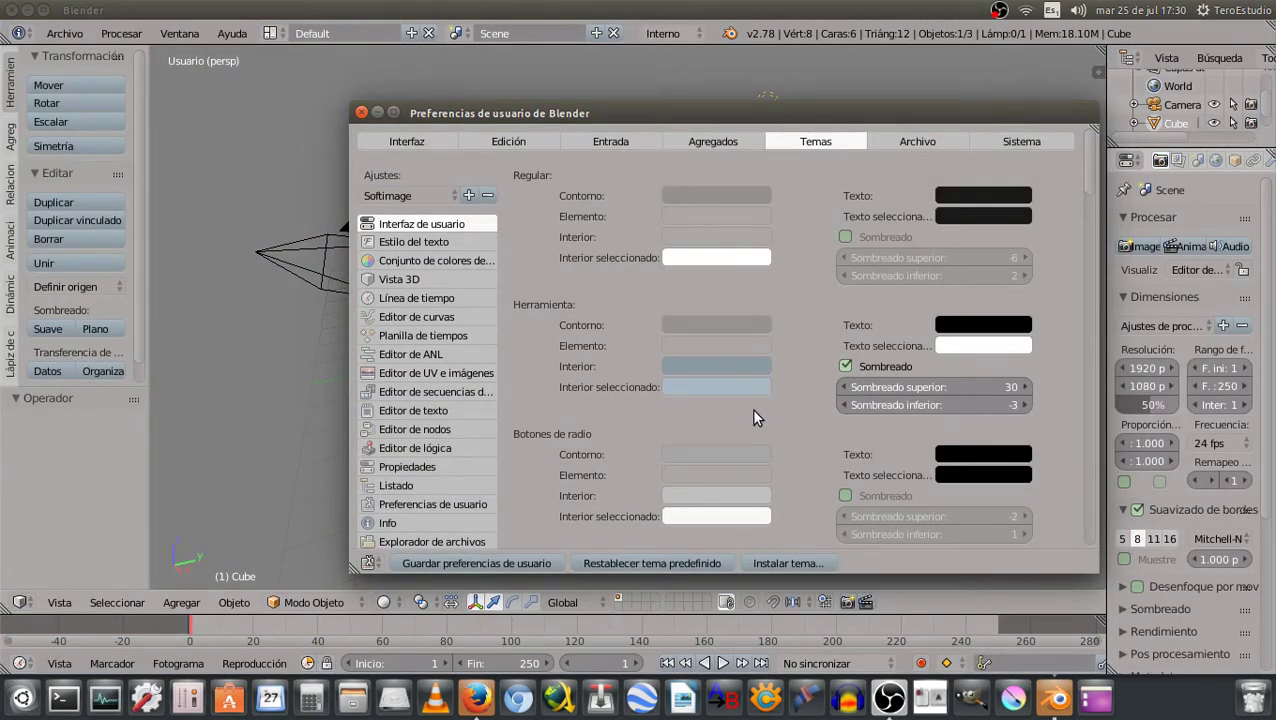
click(665, 561)
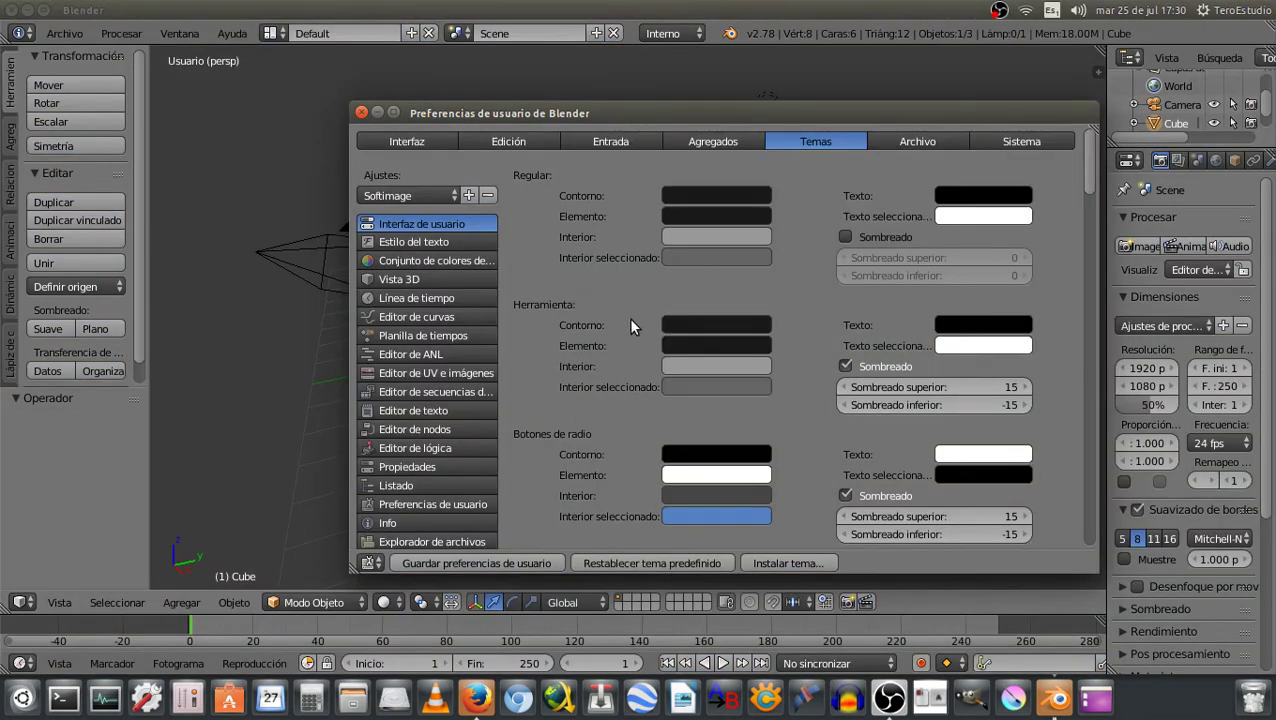
Float the preferences window beside the viewport and select the 3D View theme category
click(391, 113)
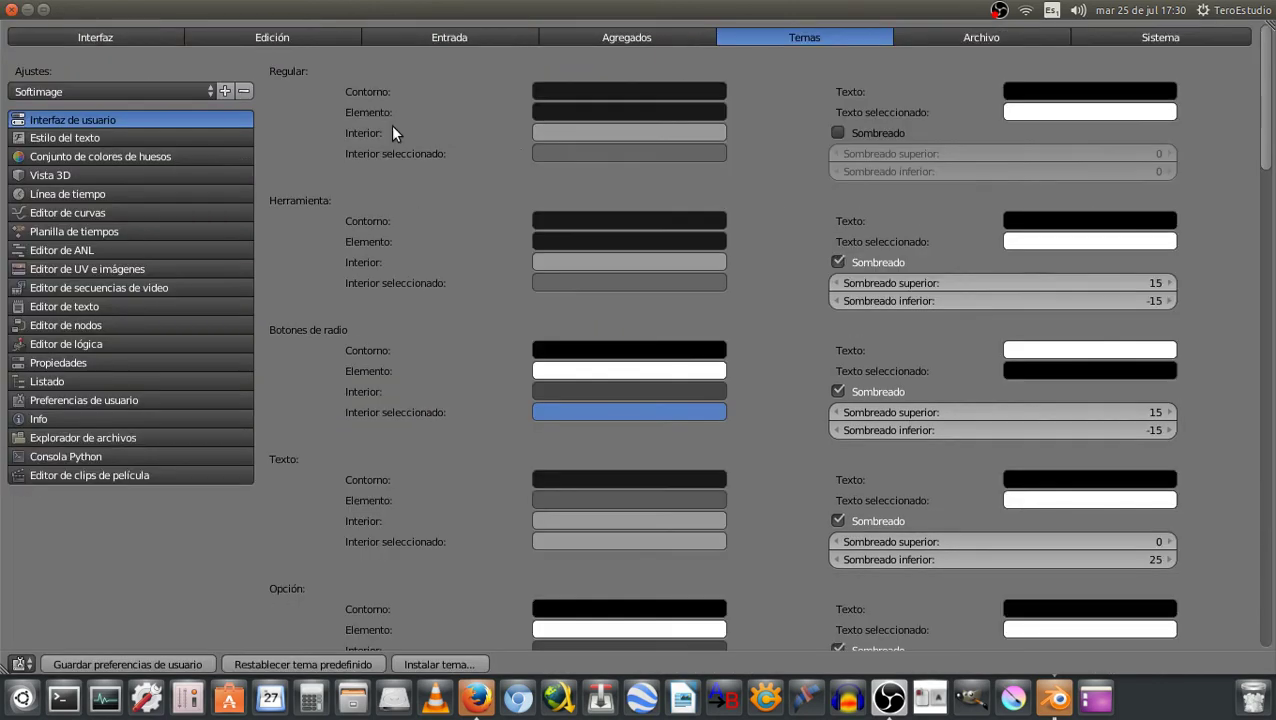
click(46, 9)
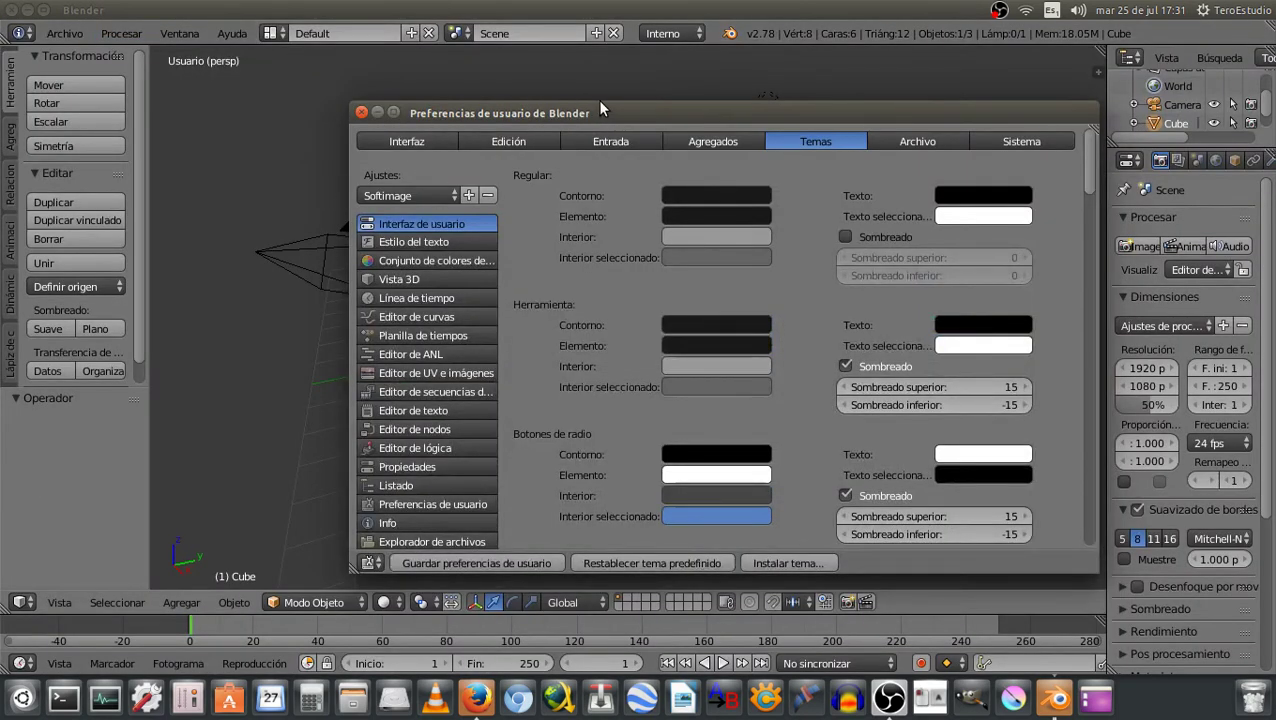
mouse_move(600, 108)
mouse_down()
mouse_move(748, 541)
mouse_move(664, 169)
mouse_up()
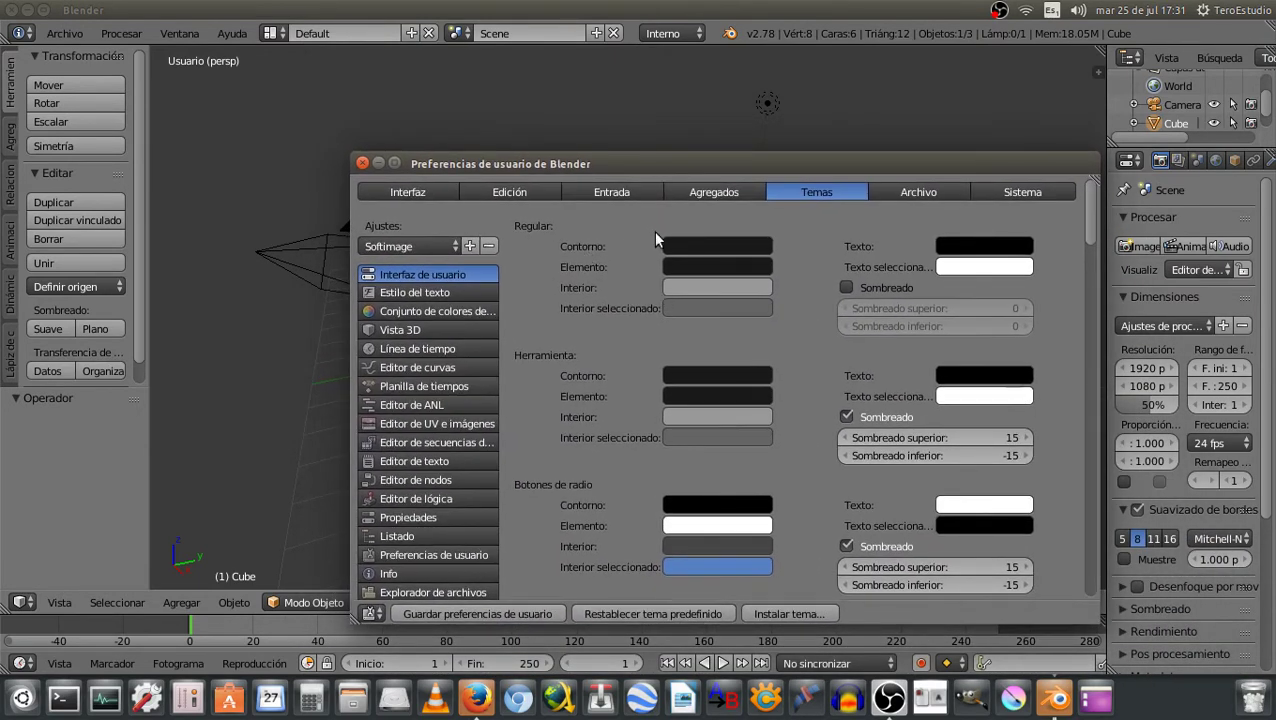
click(406, 331)
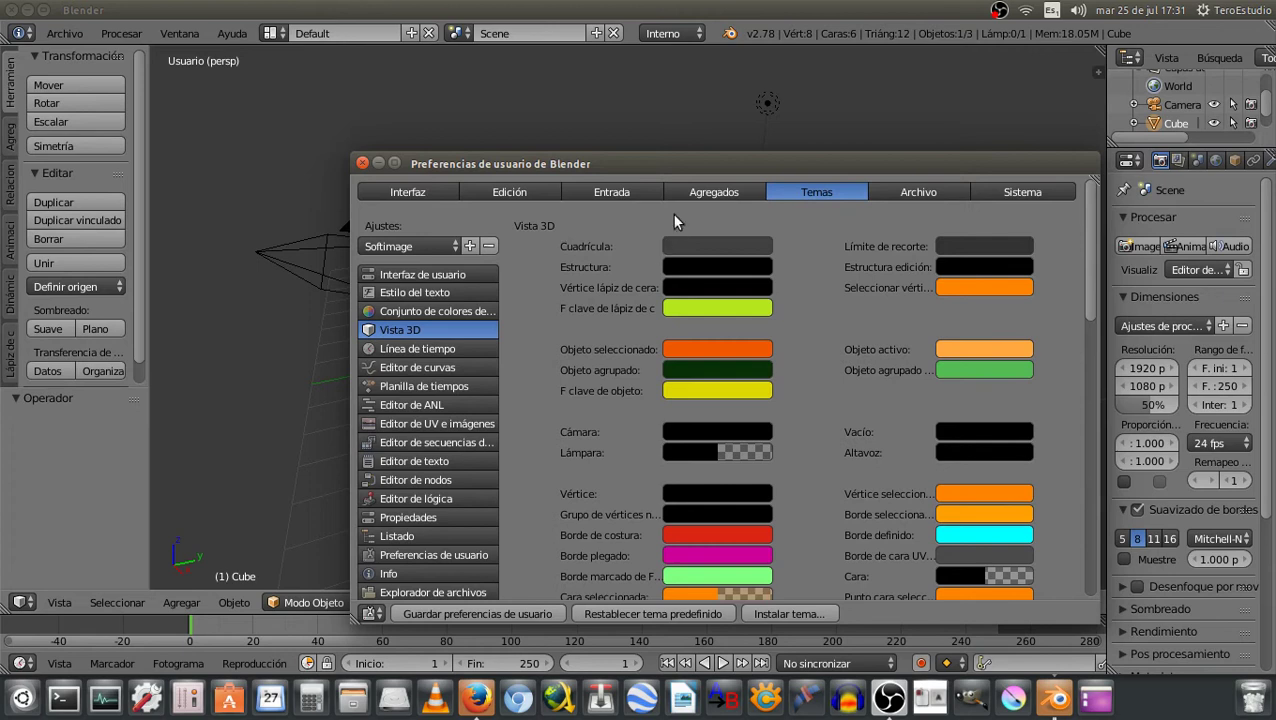
Lighten the 3D View grid colour from 0.251 to a light grey of about 0.56
drag(700, 164, 803, 451)
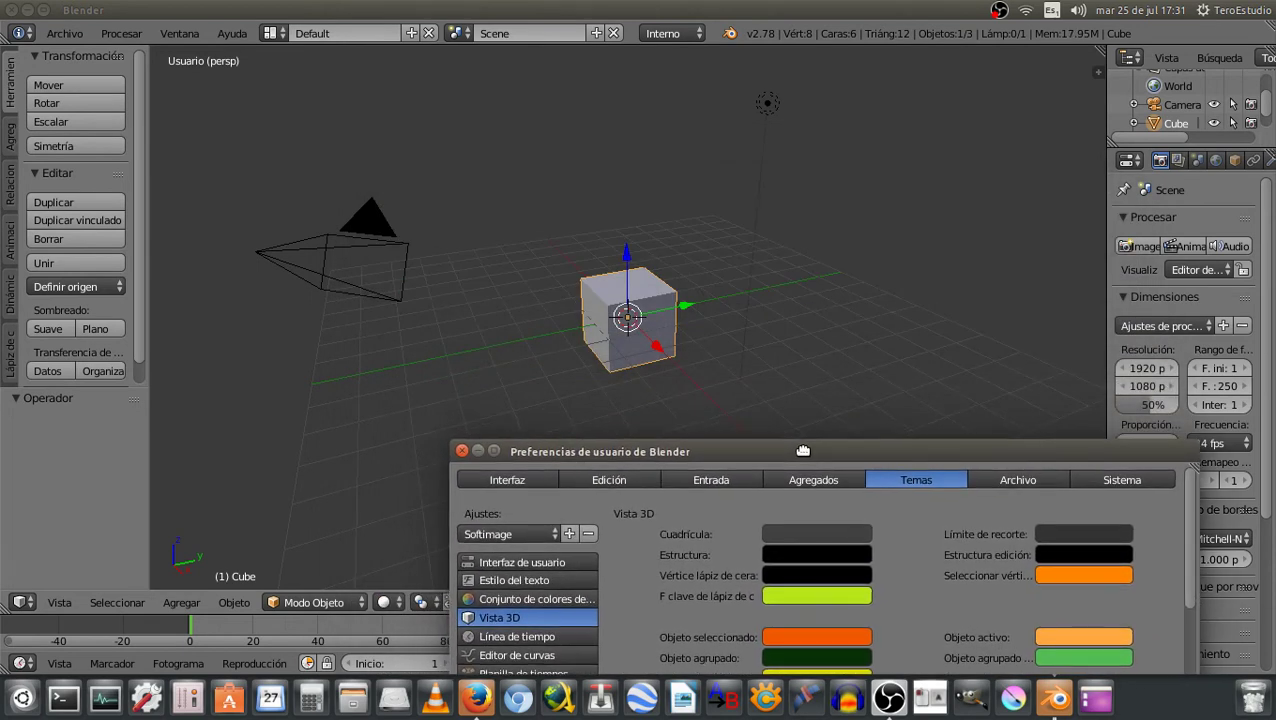
mouse_move(750, 455)
mouse_down()
mouse_move(736, 280)
mouse_move(704, 344)
mouse_move(723, 433)
mouse_up()
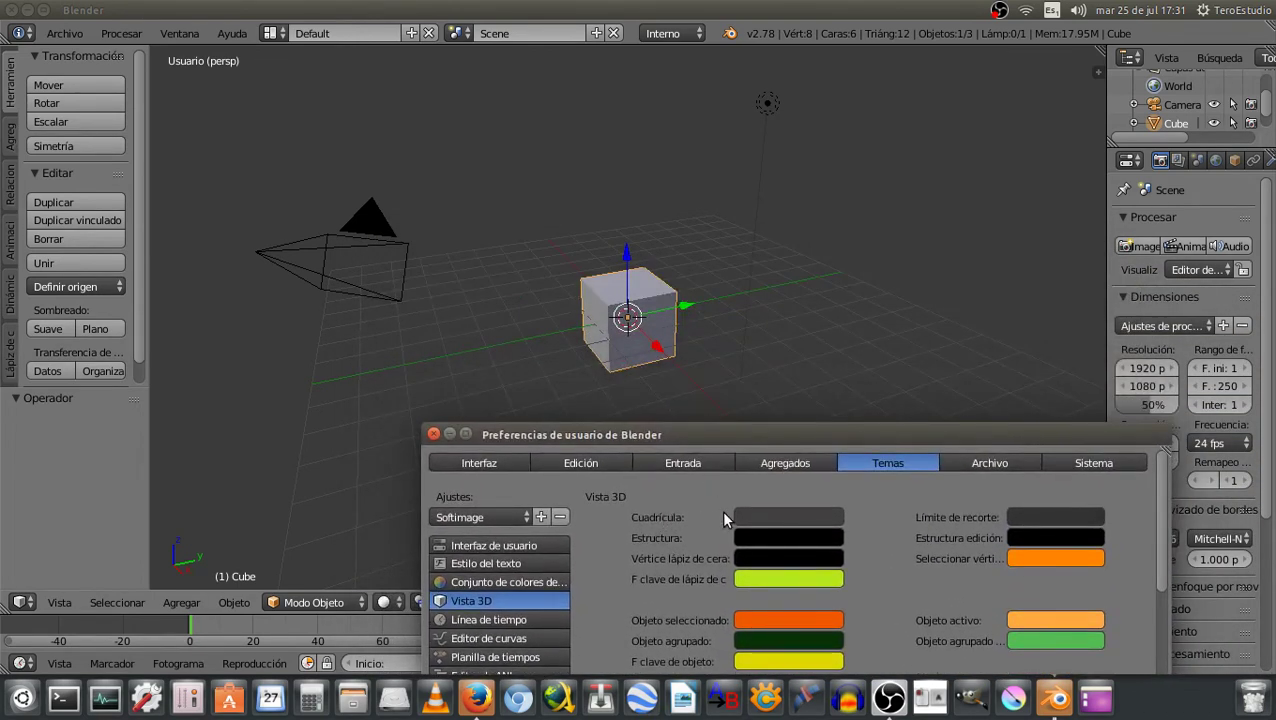
click(777, 519)
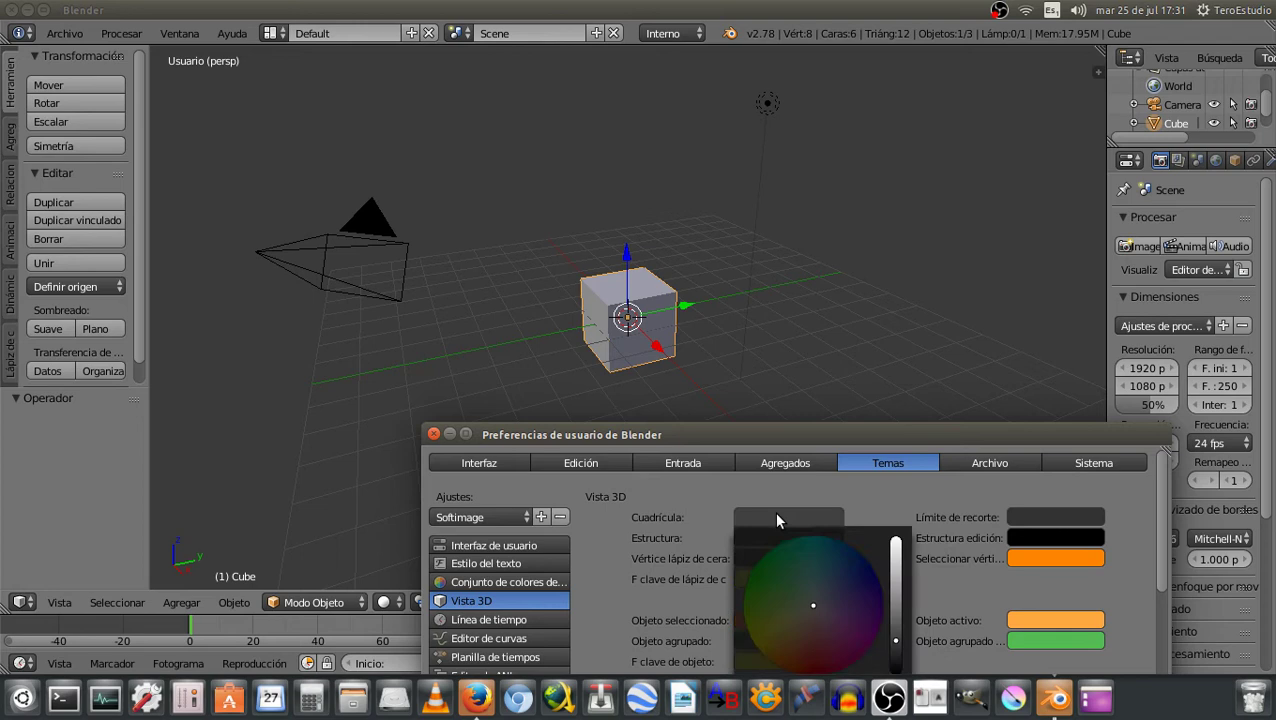
drag(785, 431, 889, 241)
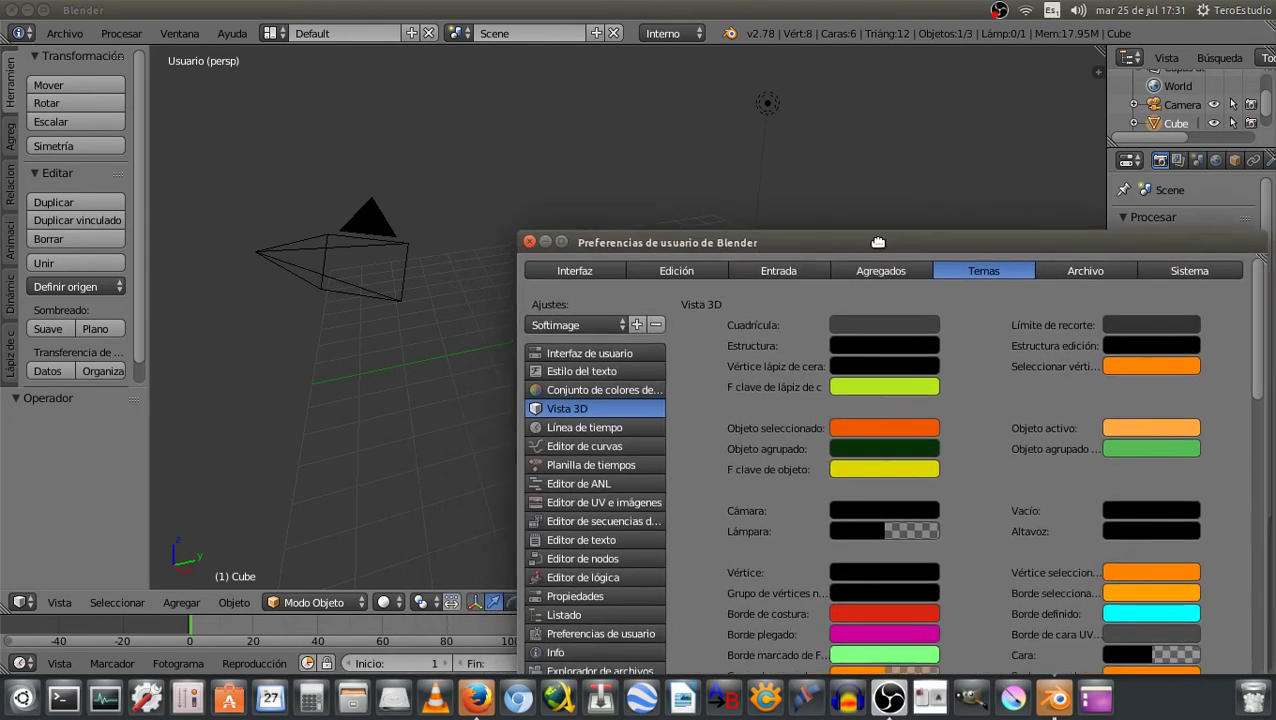
click(881, 332)
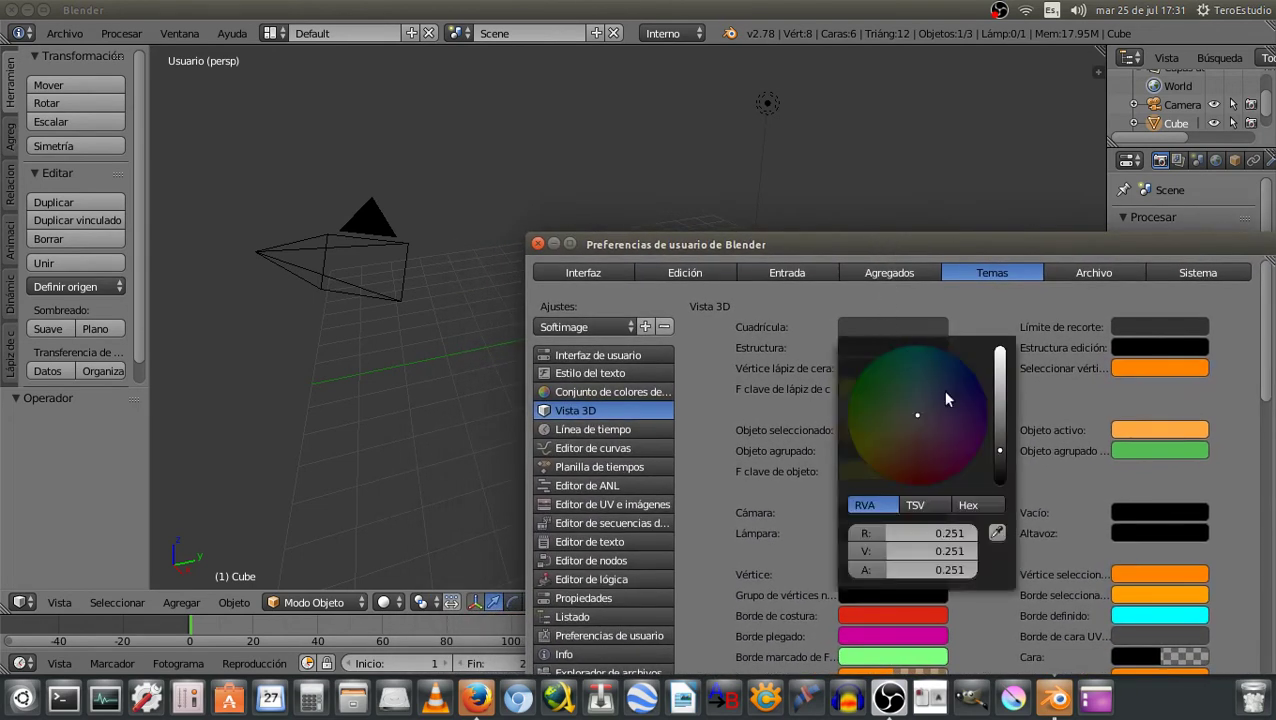
drag(1001, 457, 1000, 407)
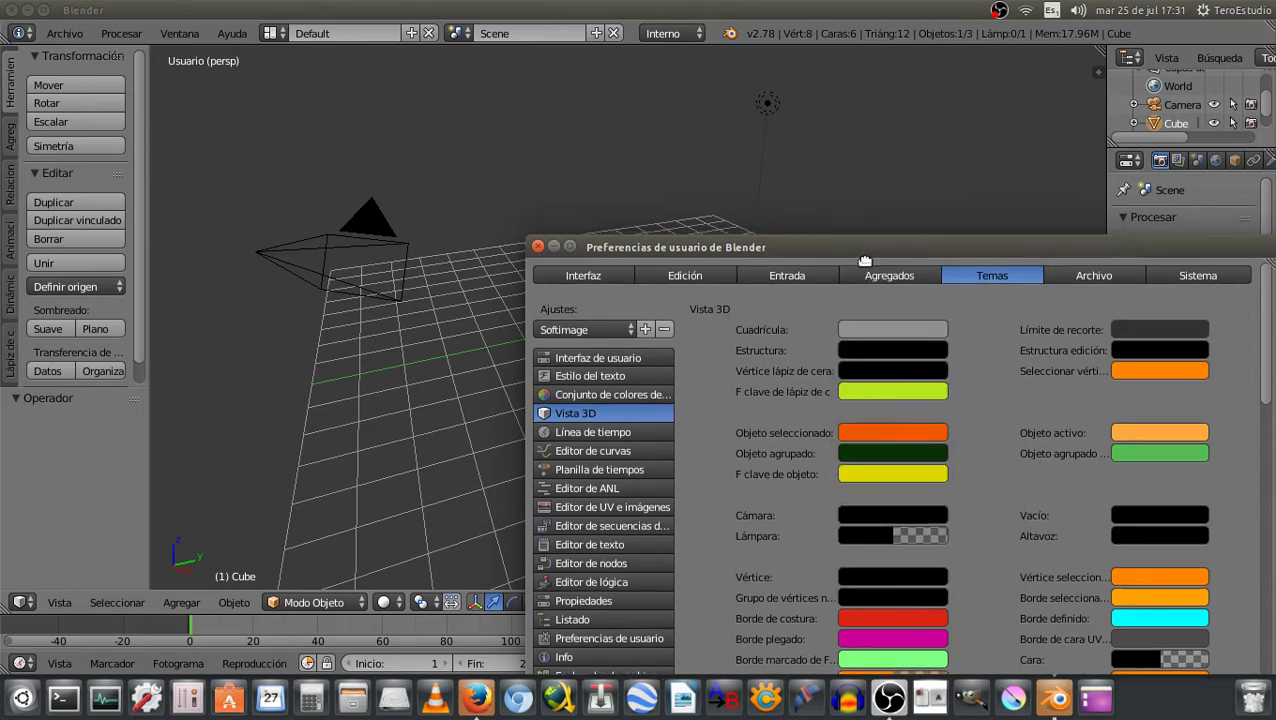
mouse_move(891, 256)
mouse_down()
mouse_move(891, 443)
mouse_move(837, 194)
mouse_up()
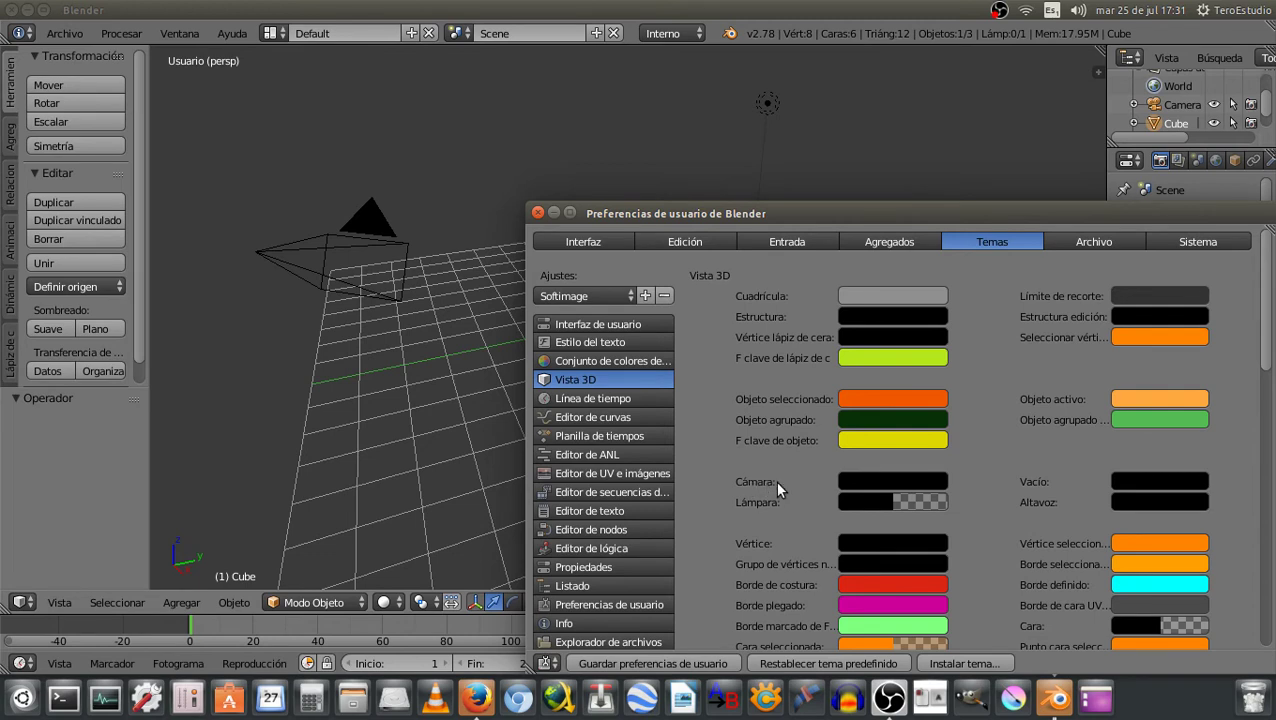
Set the 3D View camera colour to light blue (R 0.573, G 0.725, B 1.000)
click(860, 482)
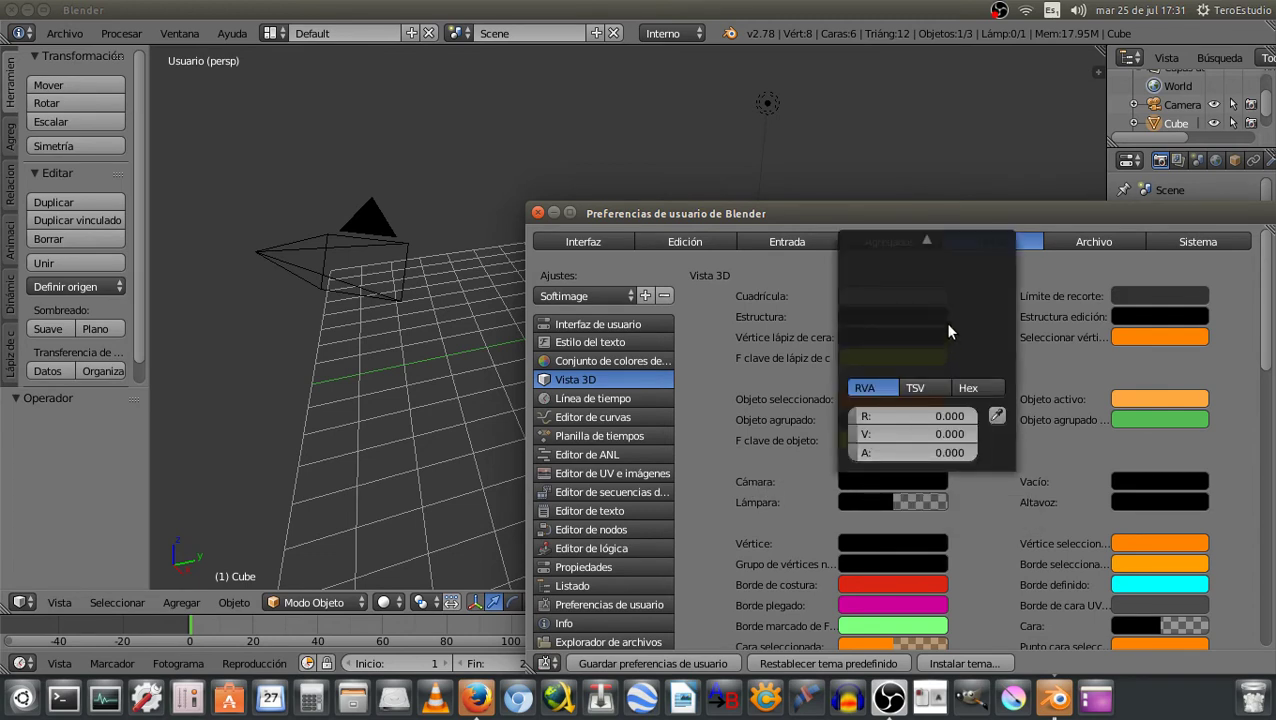
drag(1002, 365, 1000, 242)
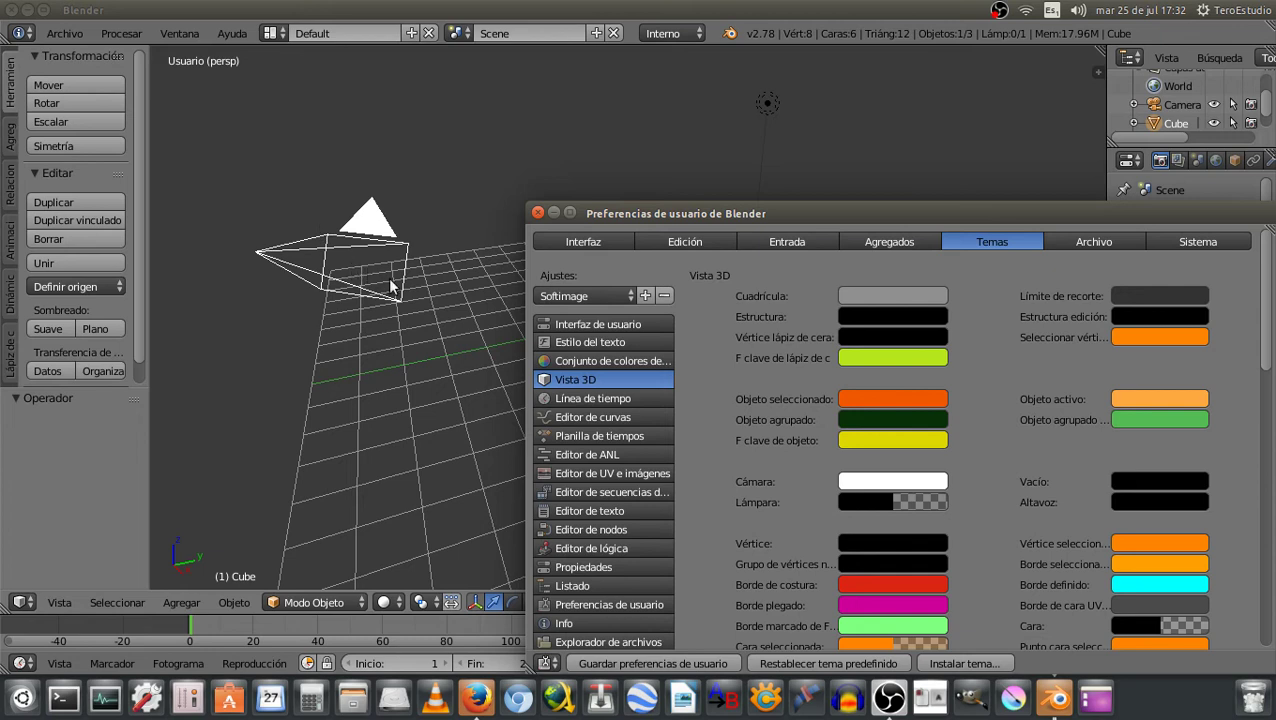
click(866, 484)
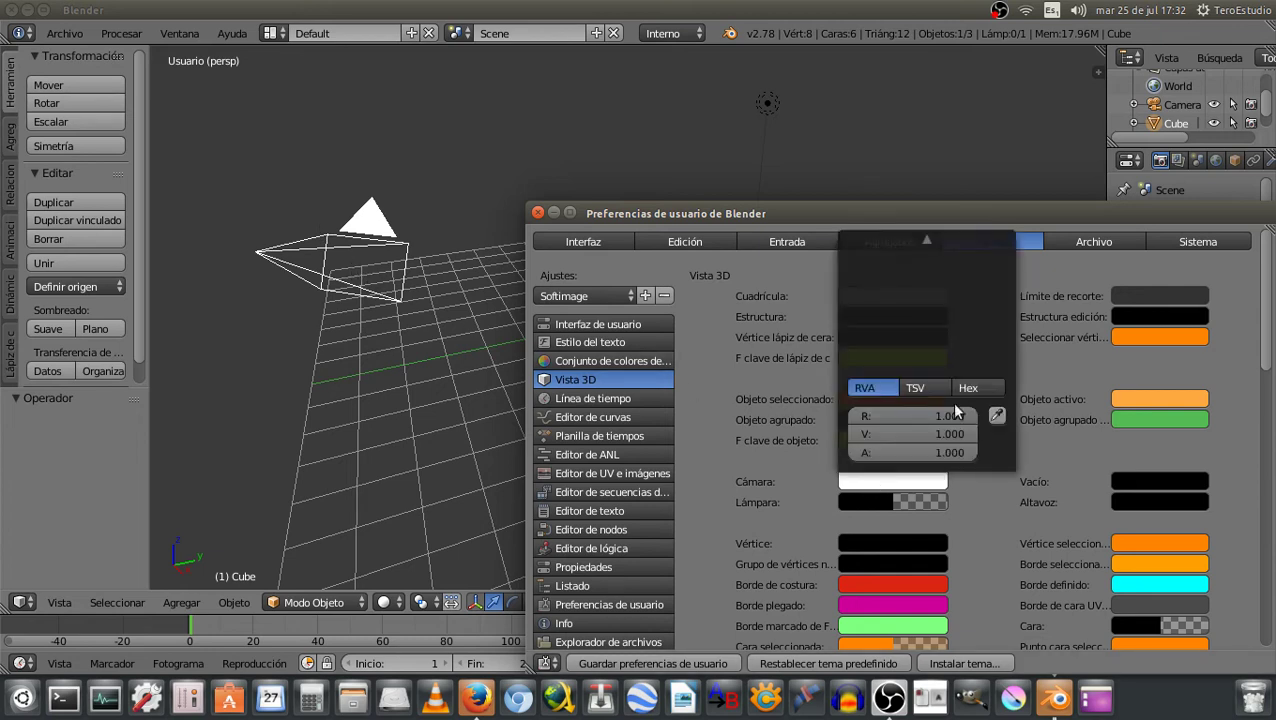
click(935, 281)
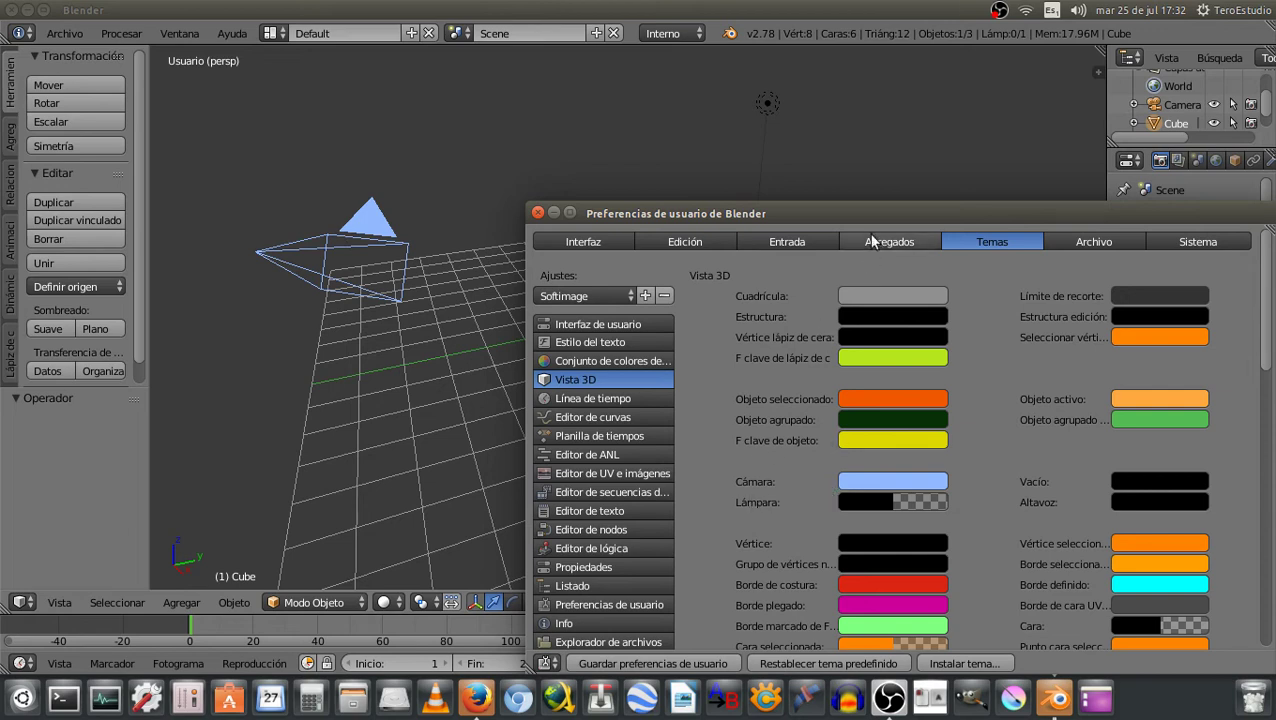
drag(882, 208, 882, 231)
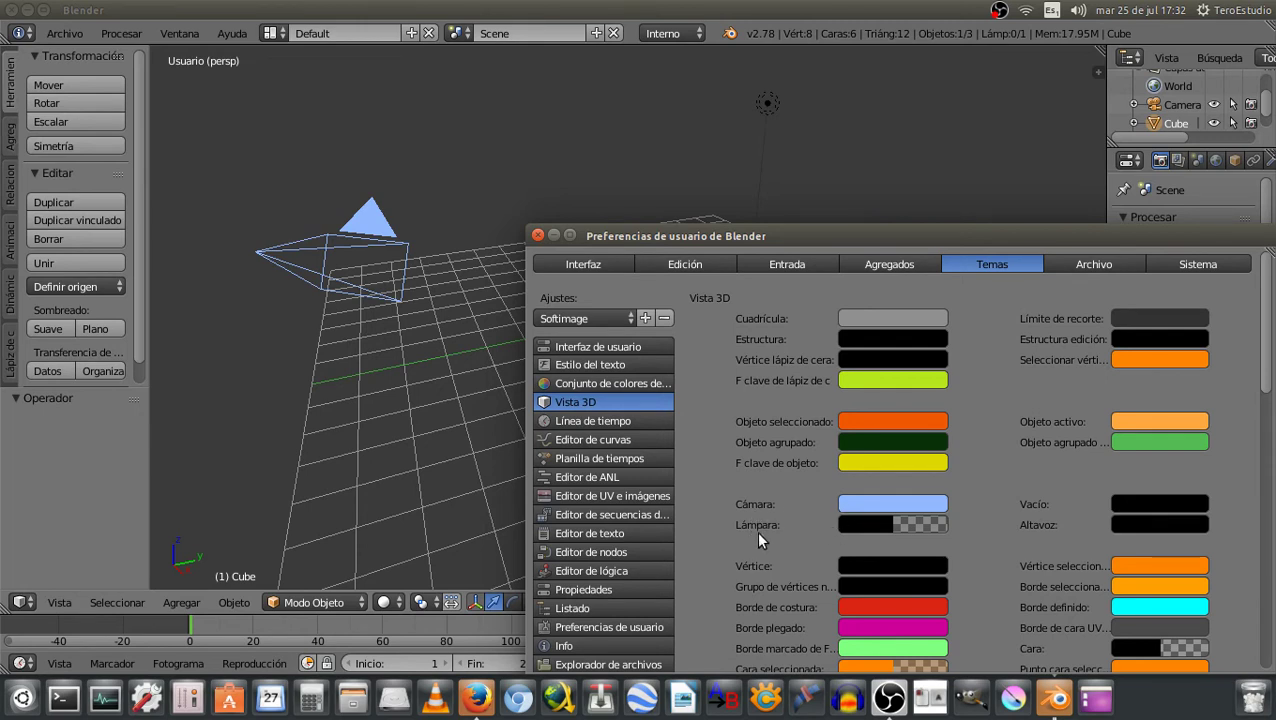
Set the lamp colour to peach (R 1.000, G 0.725, B 0.529) at full brightness
click(853, 529)
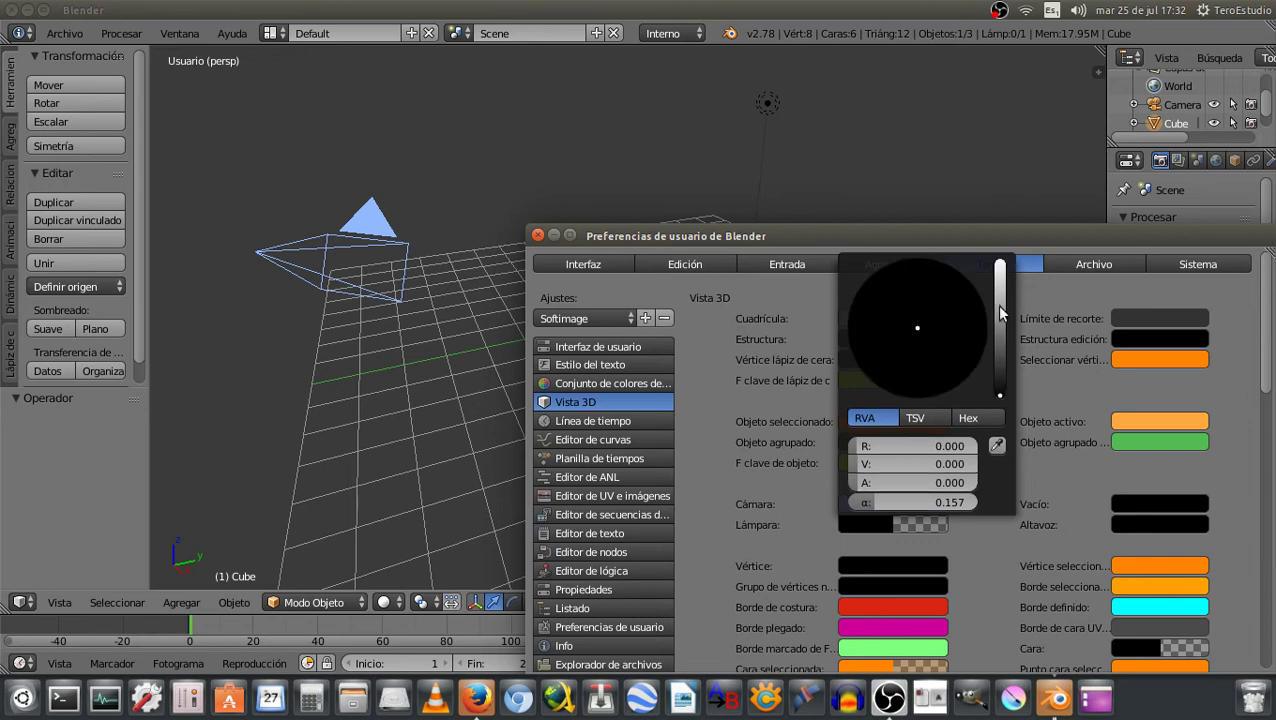
drag(1000, 355, 998, 260)
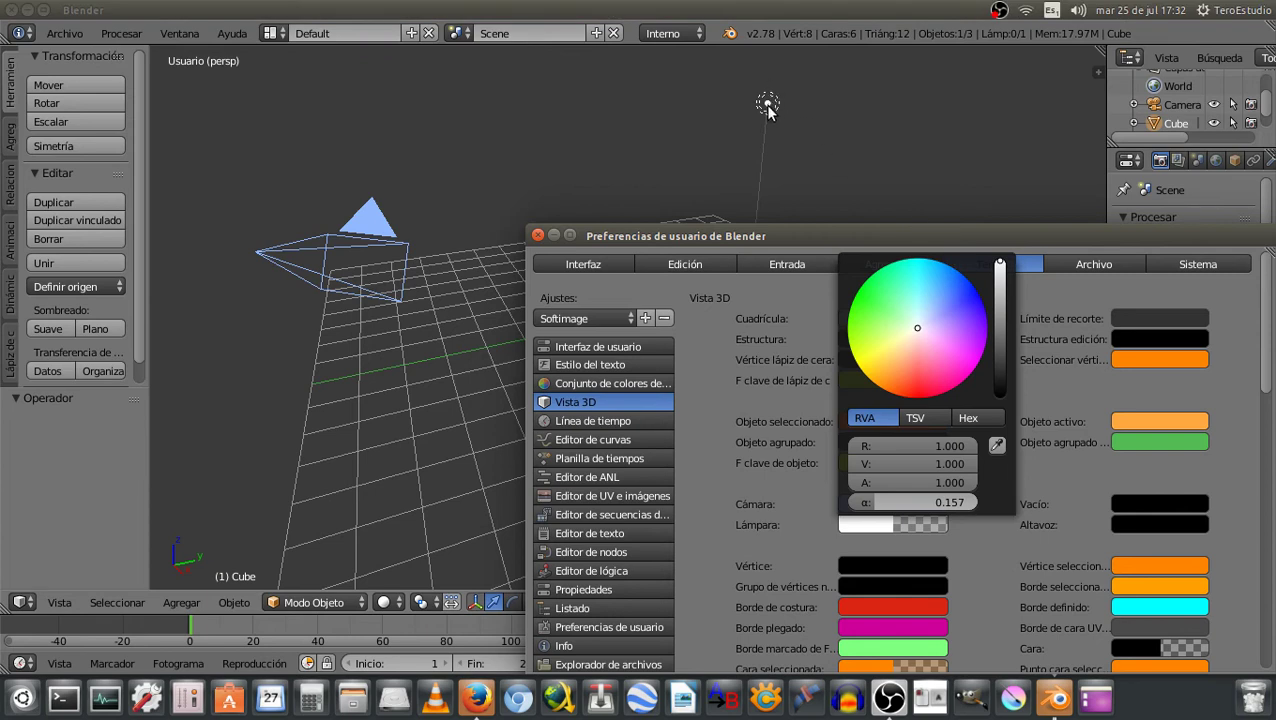
drag(900, 346, 903, 360)
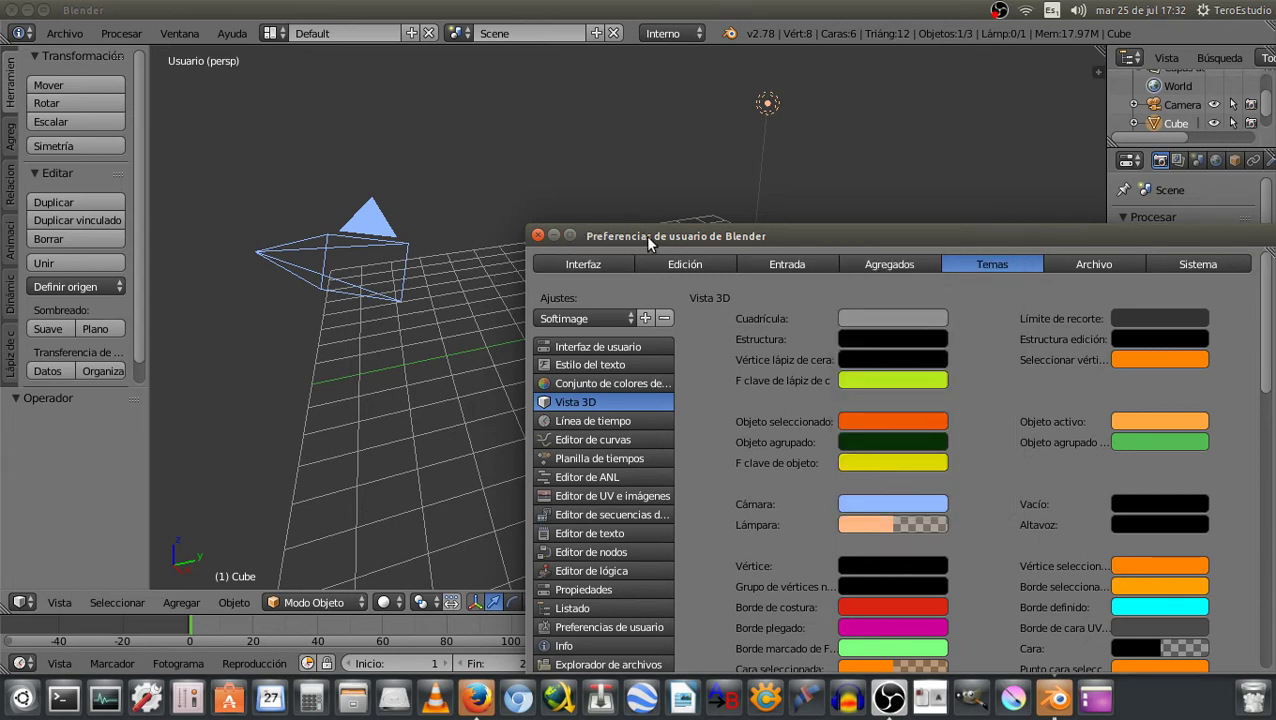
mouse_move(573, 234)
mouse_down()
mouse_move(726, 422)
mouse_move(681, 486)
mouse_up()
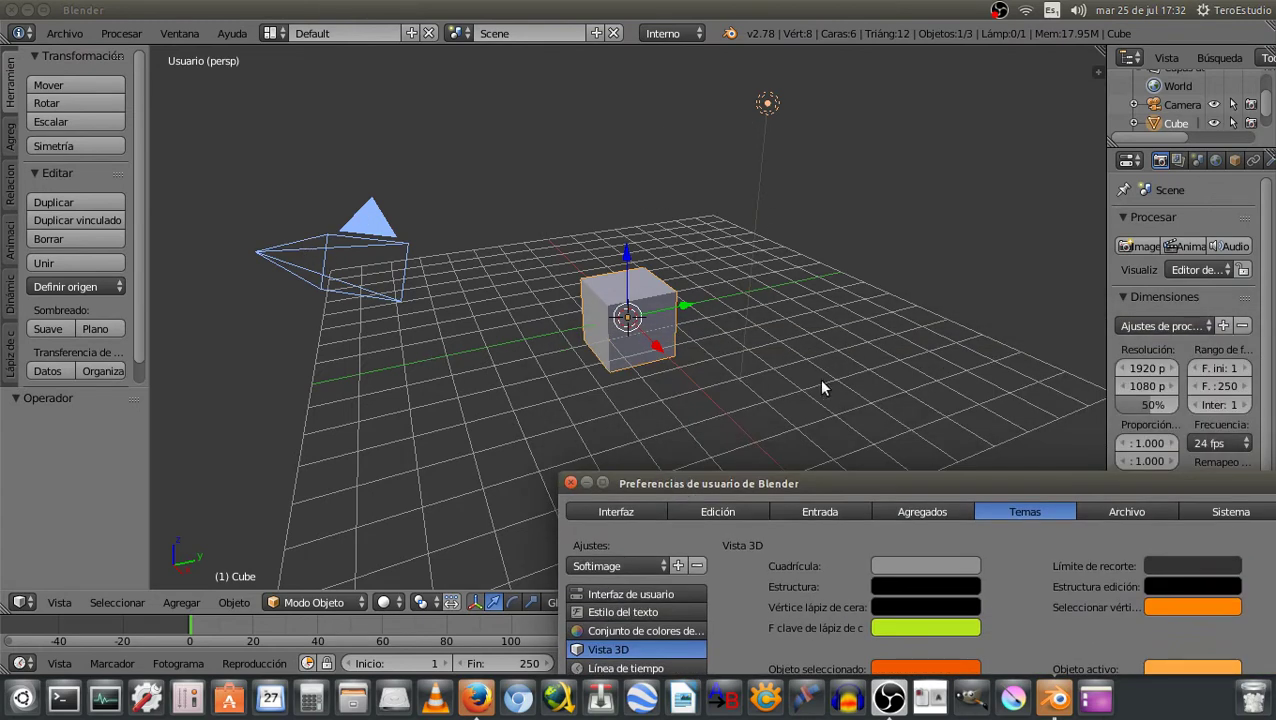
drag(861, 483, 789, 217)
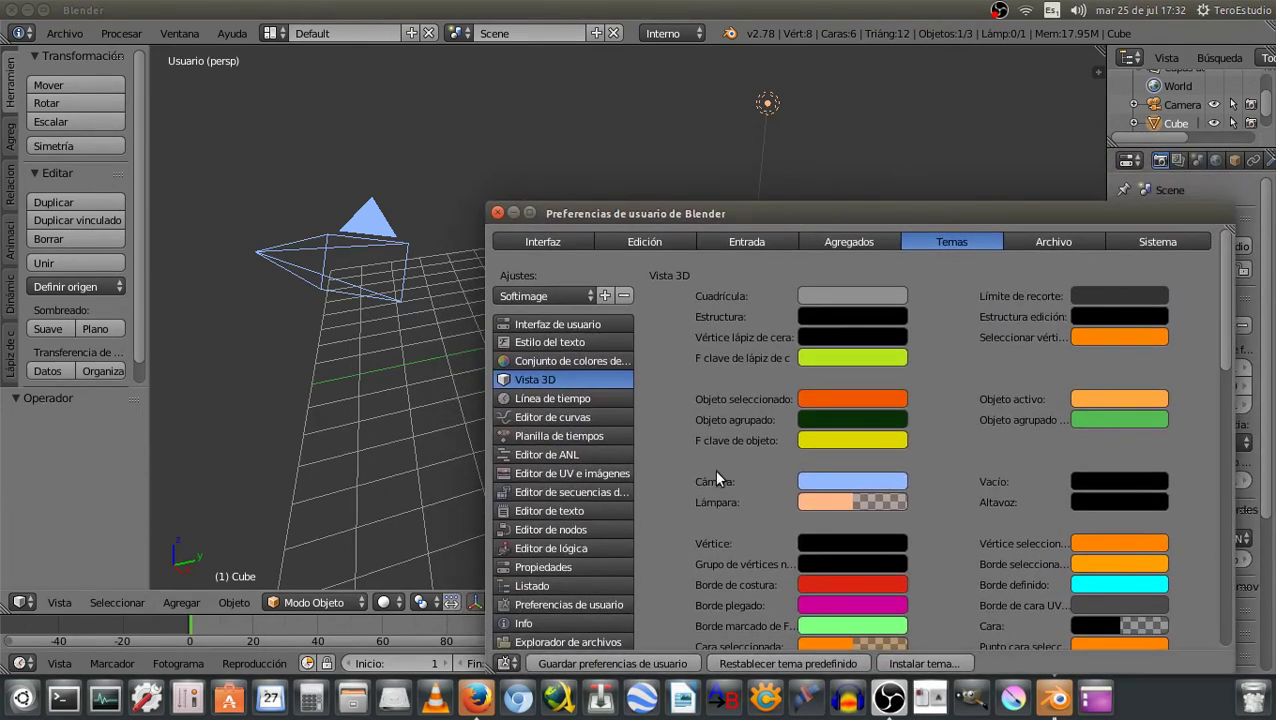
Enable the gradient background and set its top colour to 0.647 grey
scroll(954, 459, down, 2)
scroll(949, 457, down, 2)
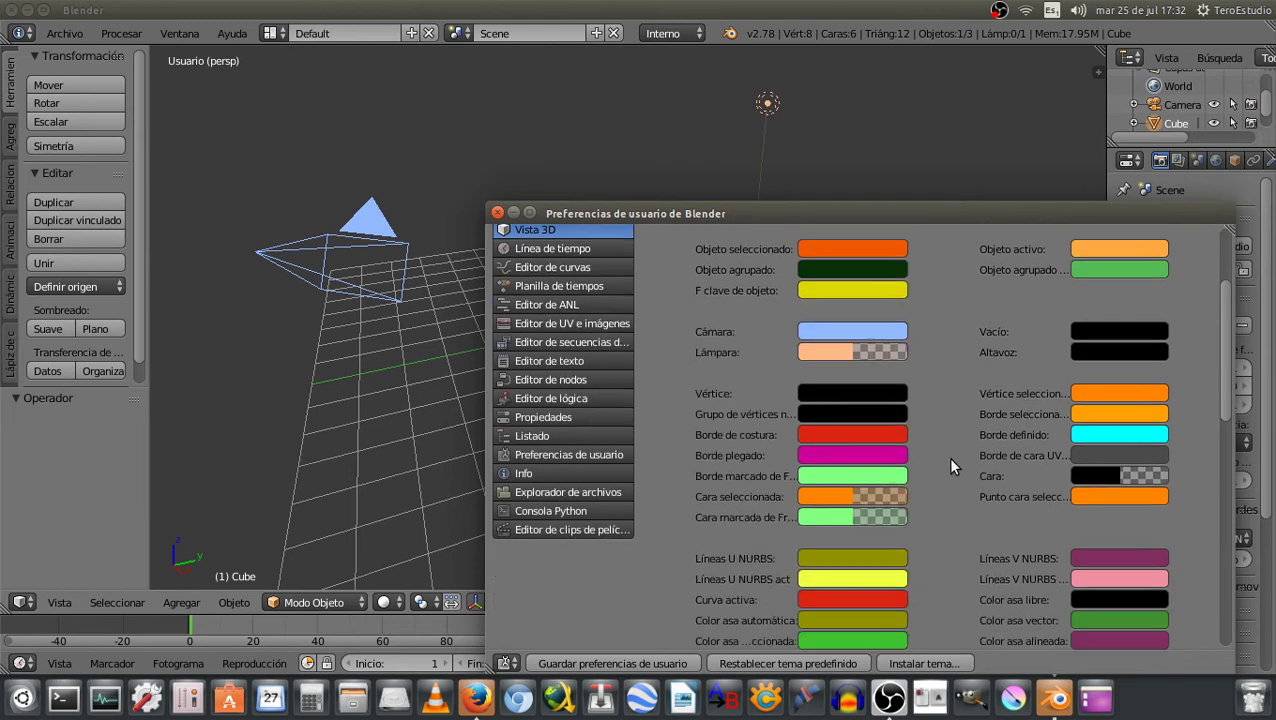
scroll(947, 457, down, 4)
scroll(945, 467, down, 6)
scroll(944, 472, down, 5)
scroll(938, 471, down, 3)
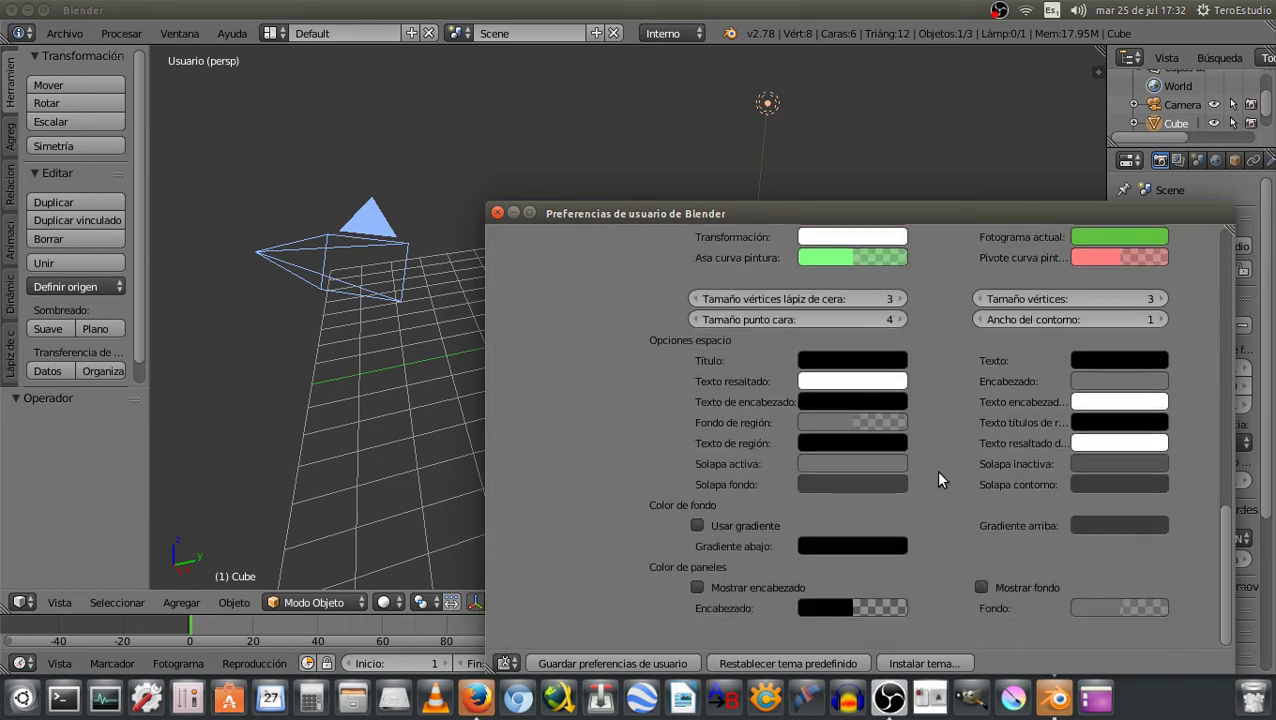
click(697, 526)
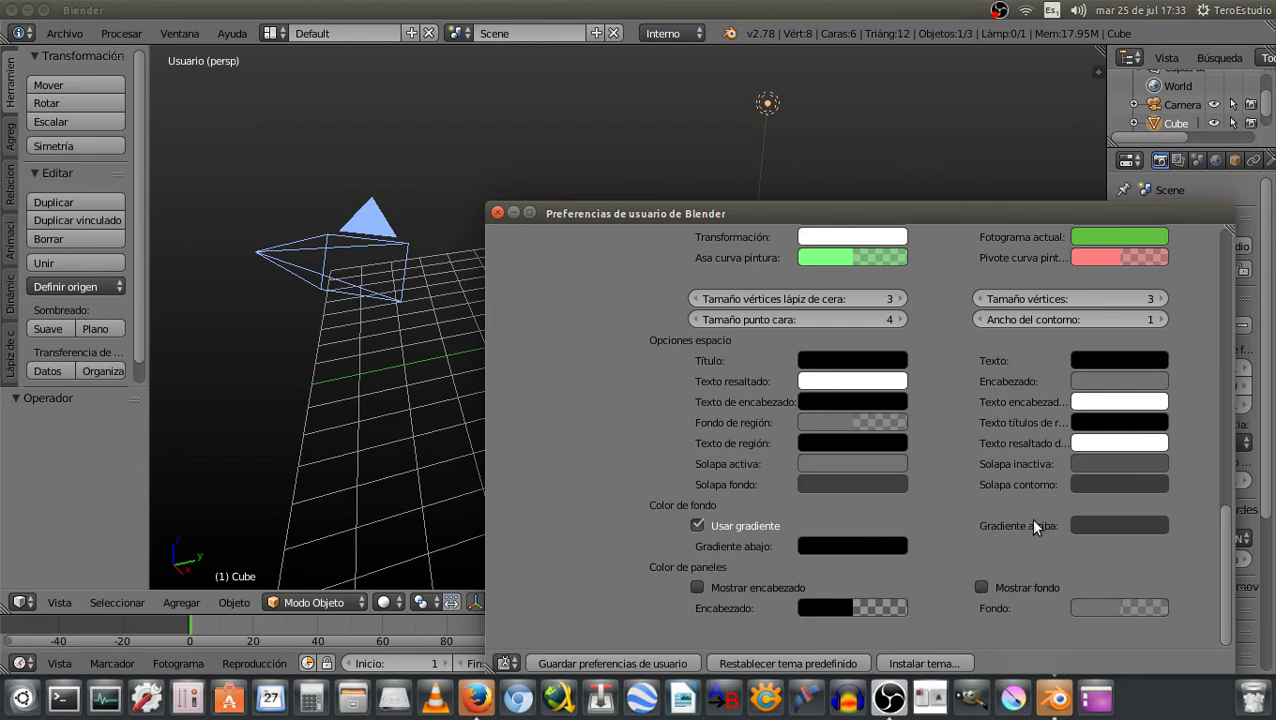
click(1081, 525)
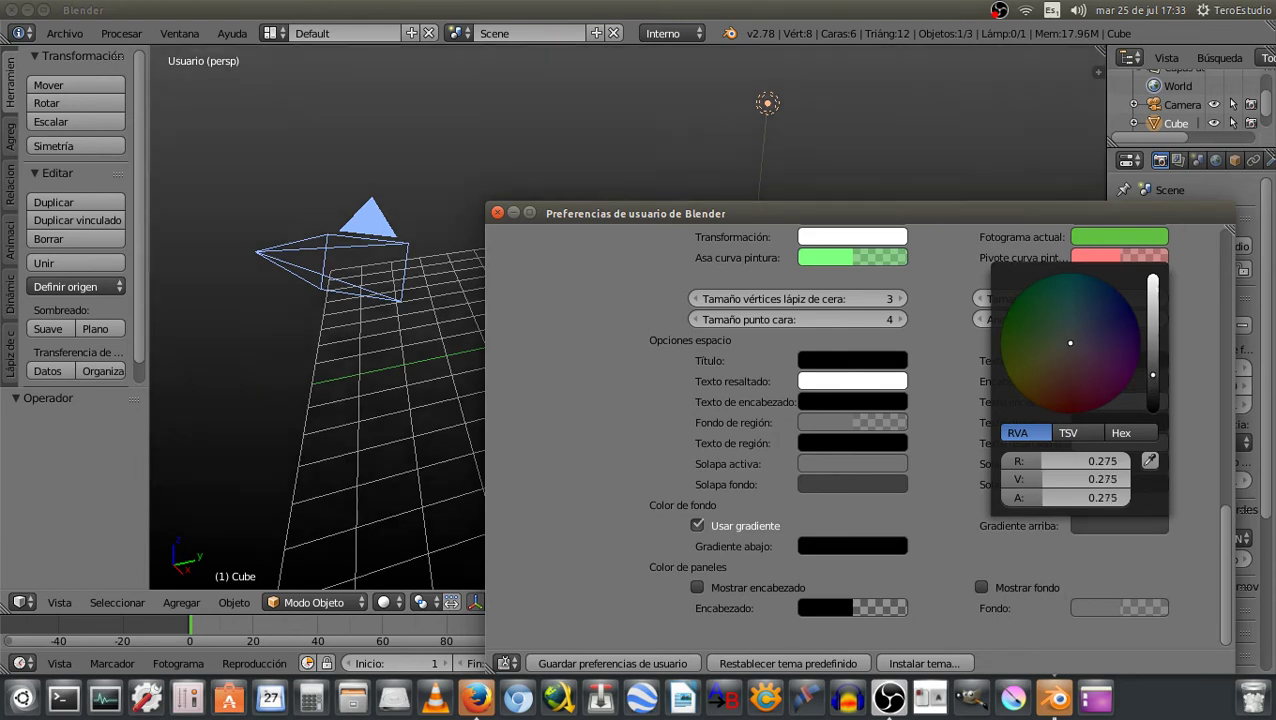
drag(1152, 374, 1152, 321)
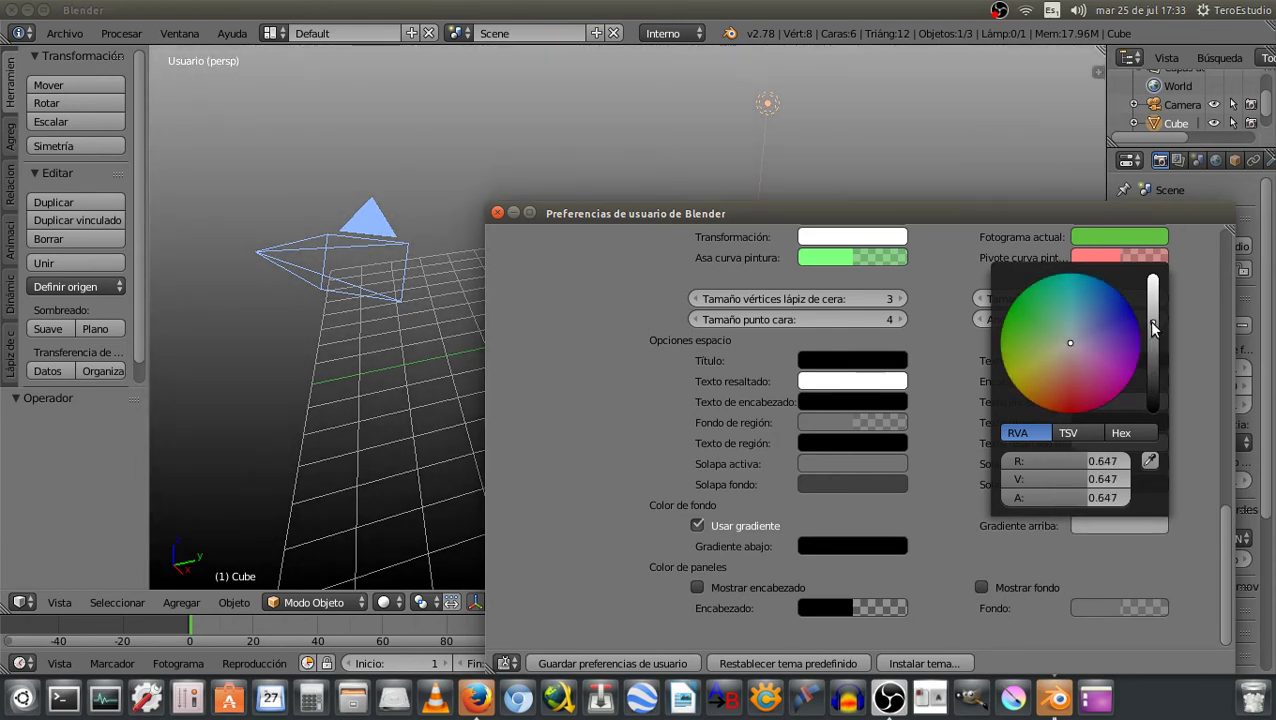
Set the bottom gradient colour to 0.275 grey and preview the background
click(840, 550)
click(958, 415)
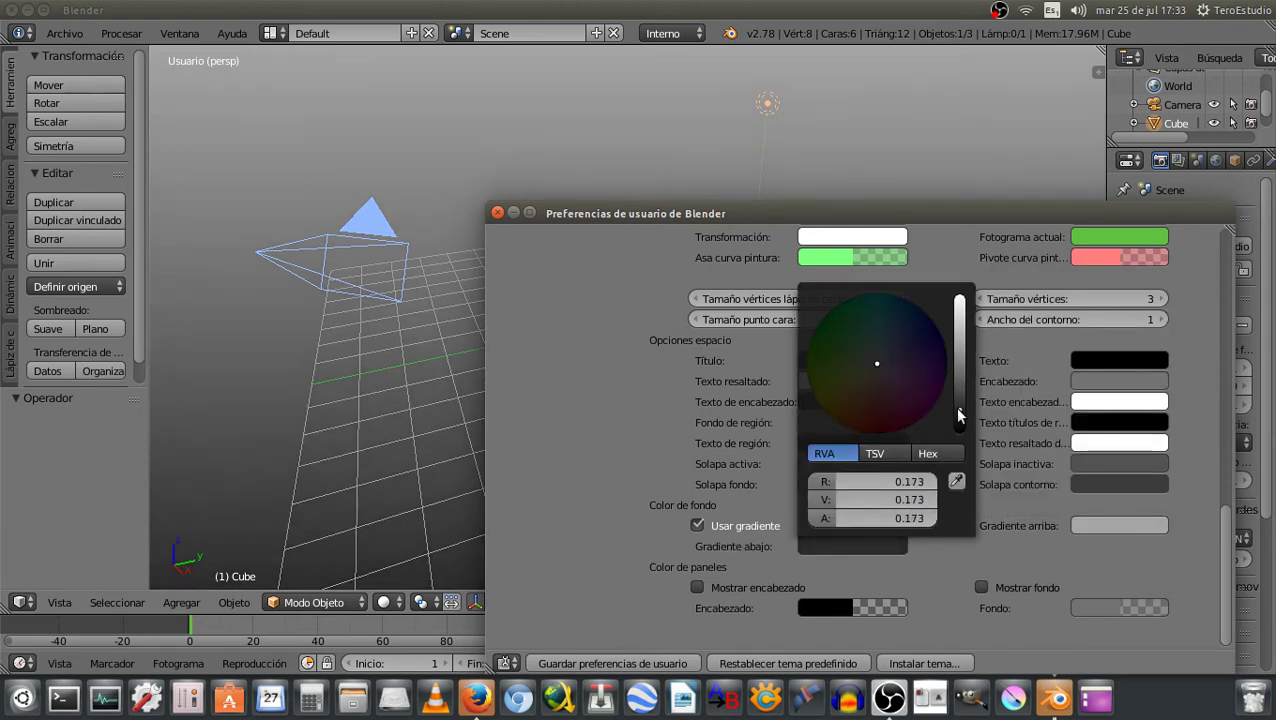
drag(958, 415, 959, 395)
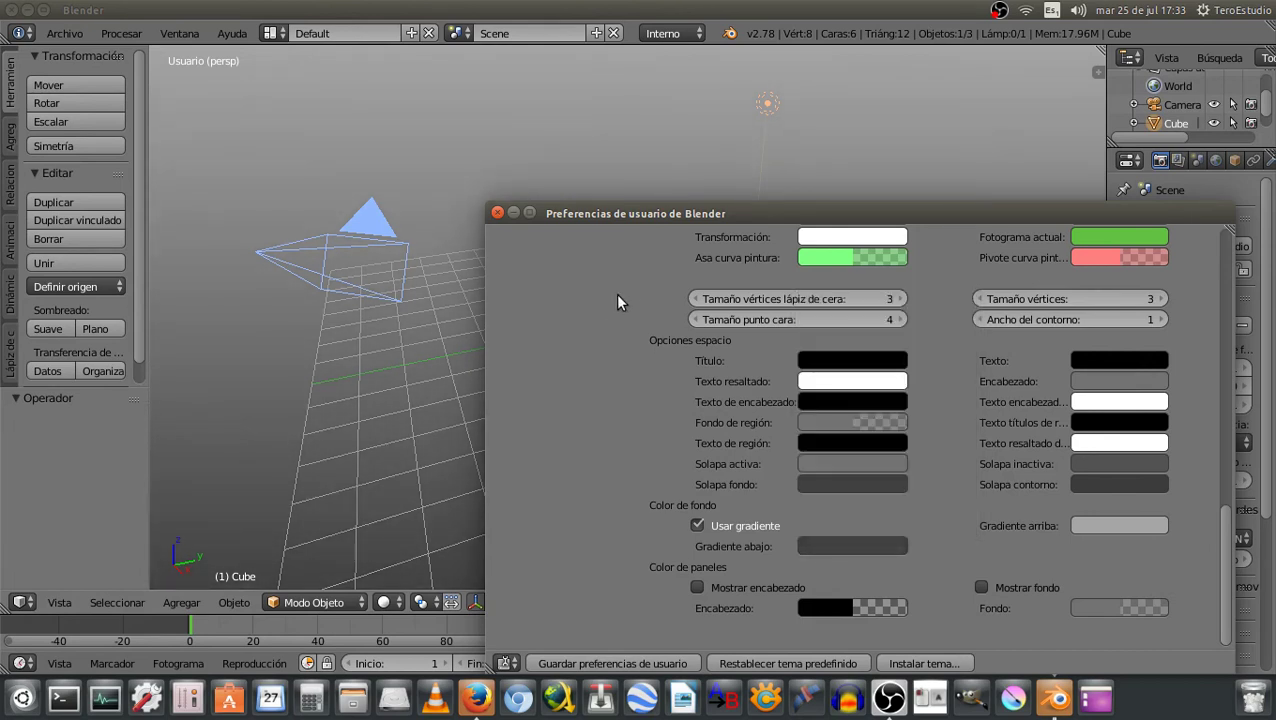
mouse_move(649, 212)
mouse_down()
mouse_move(932, 458)
mouse_move(935, 490)
mouse_up()
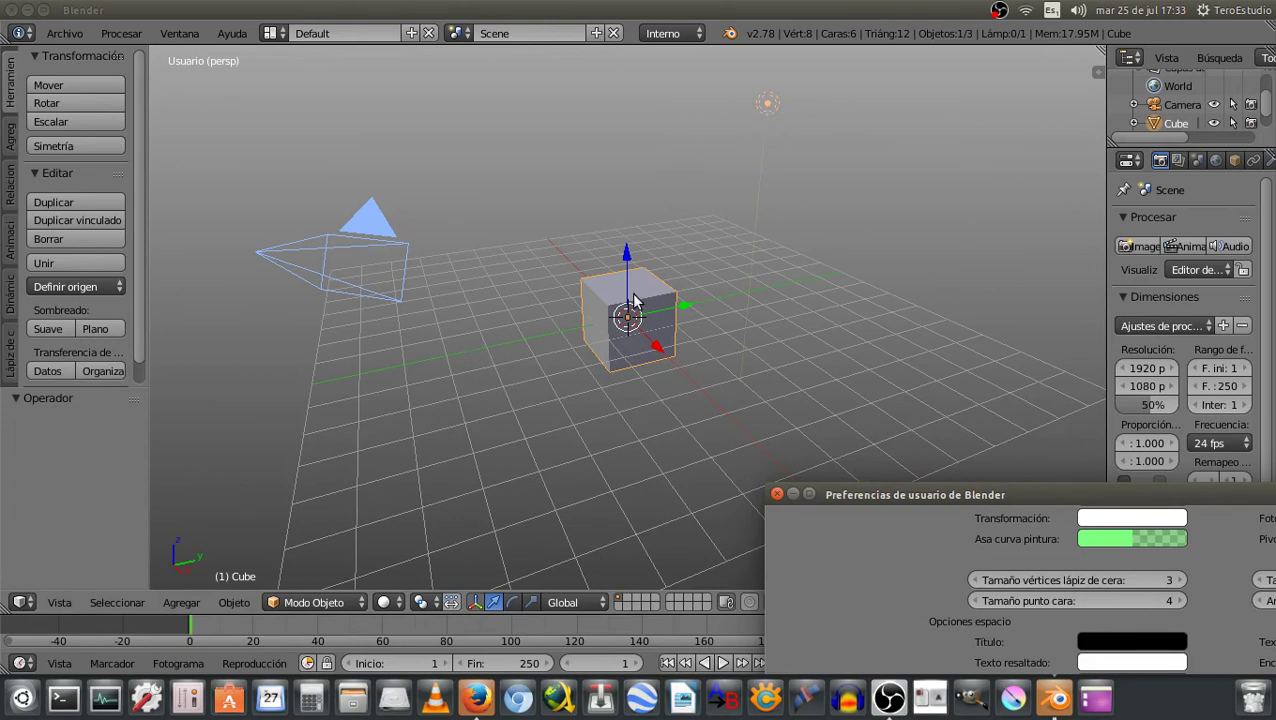
Save the user preferences, then maximise the User Preferences window
drag(1027, 494, 624, 176)
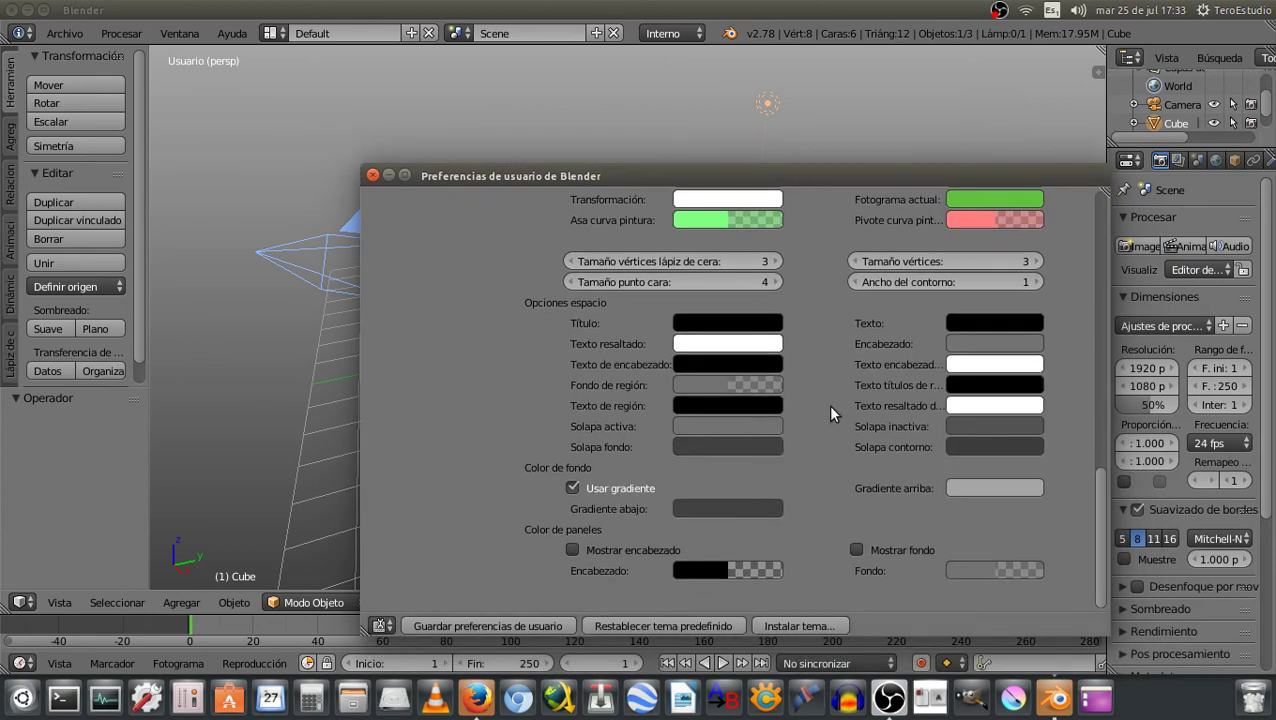
click(474, 623)
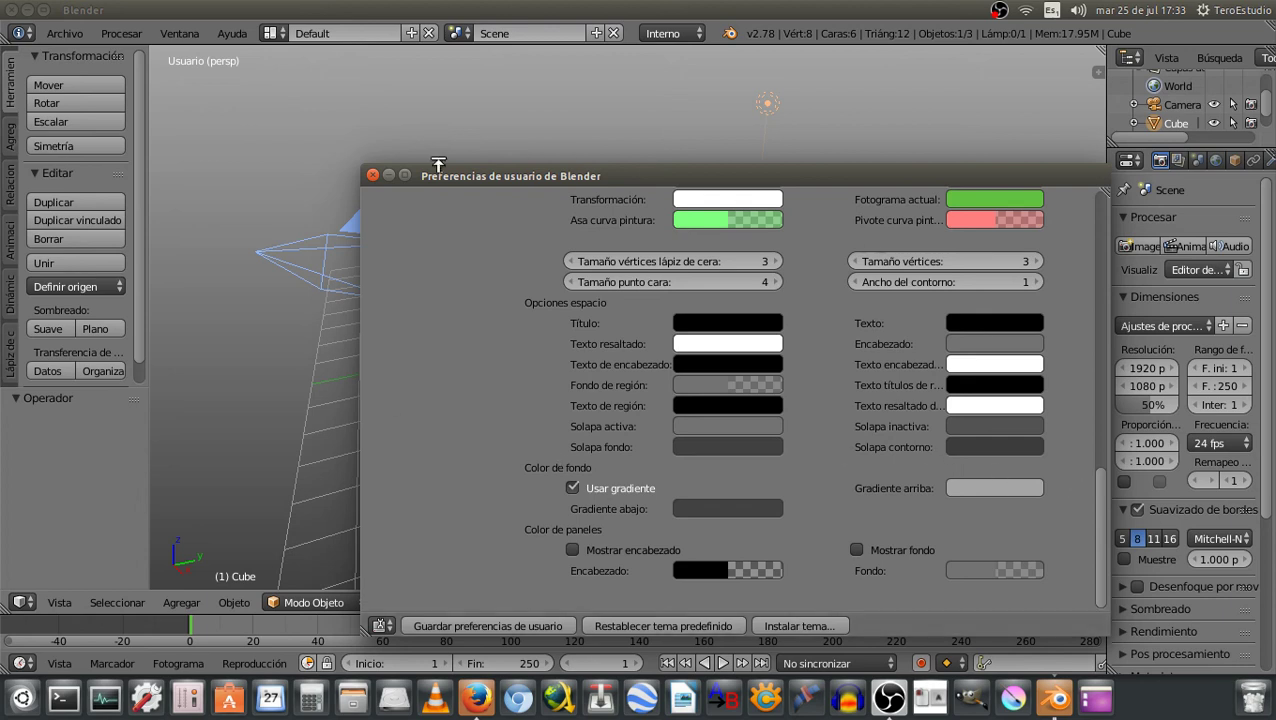
click(404, 176)
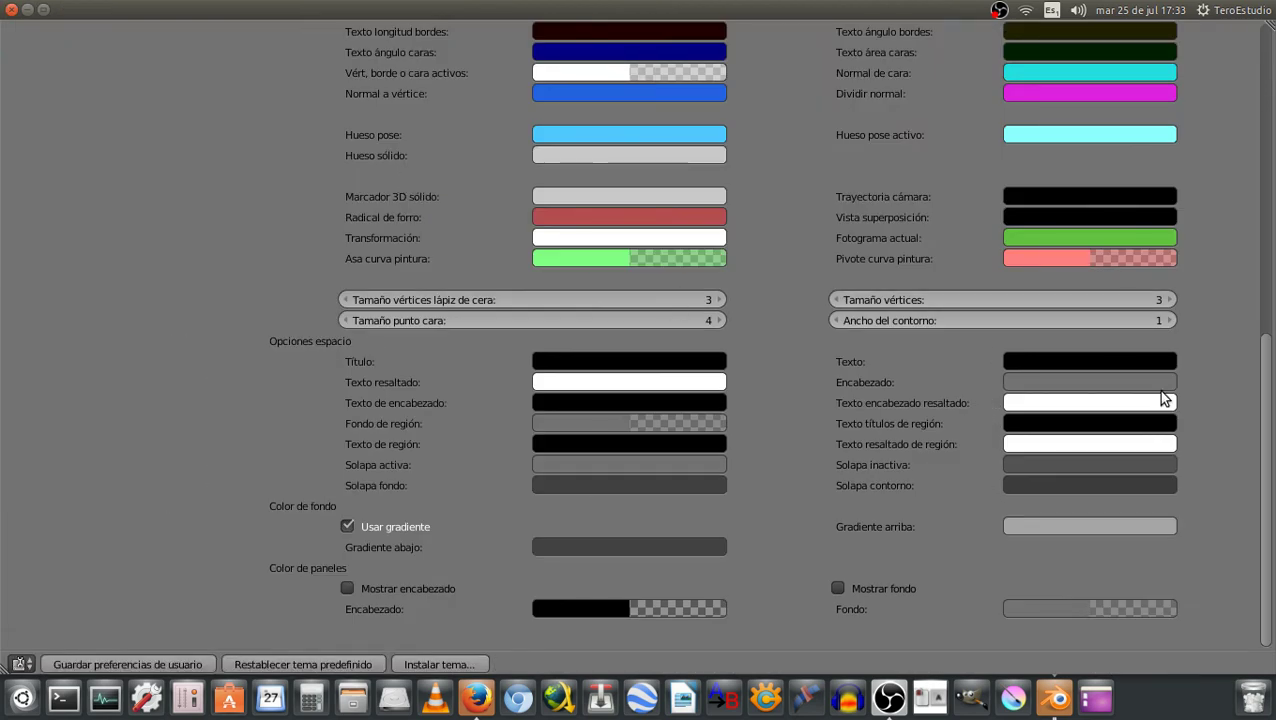
scroll(1272, 458, up, 10)
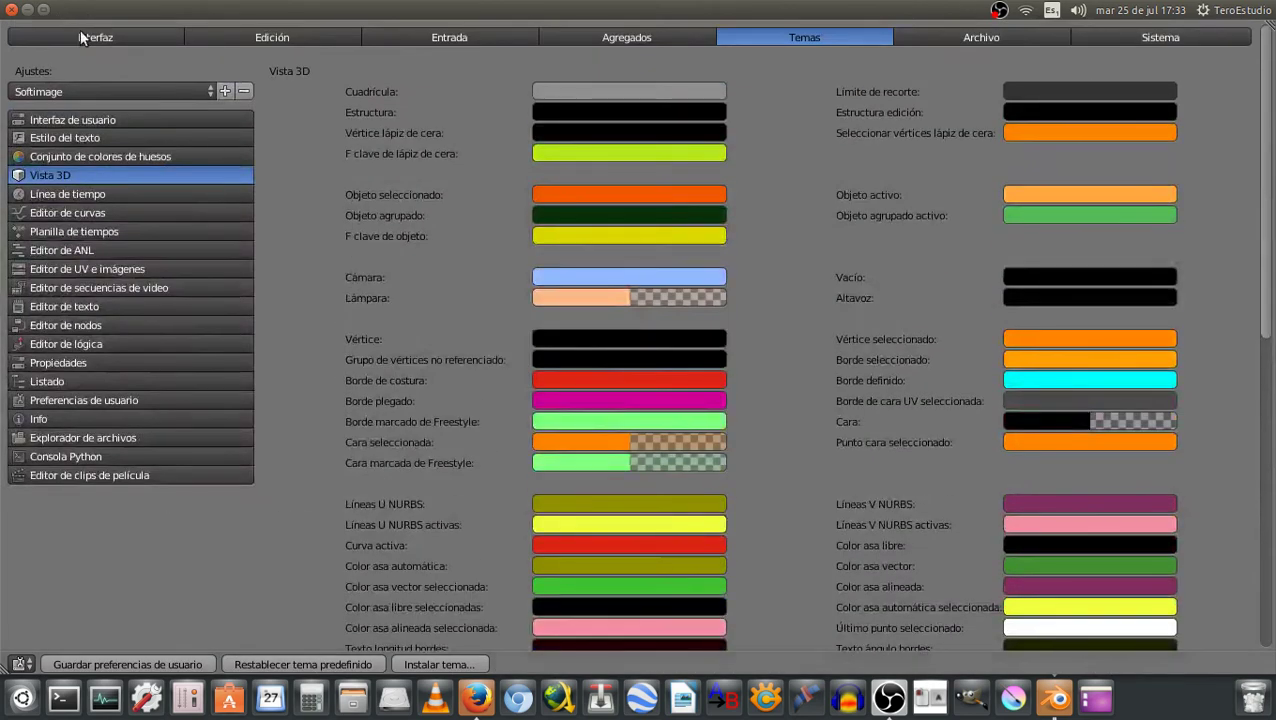
click(76, 91)
scroll(768, 229, down, 1)
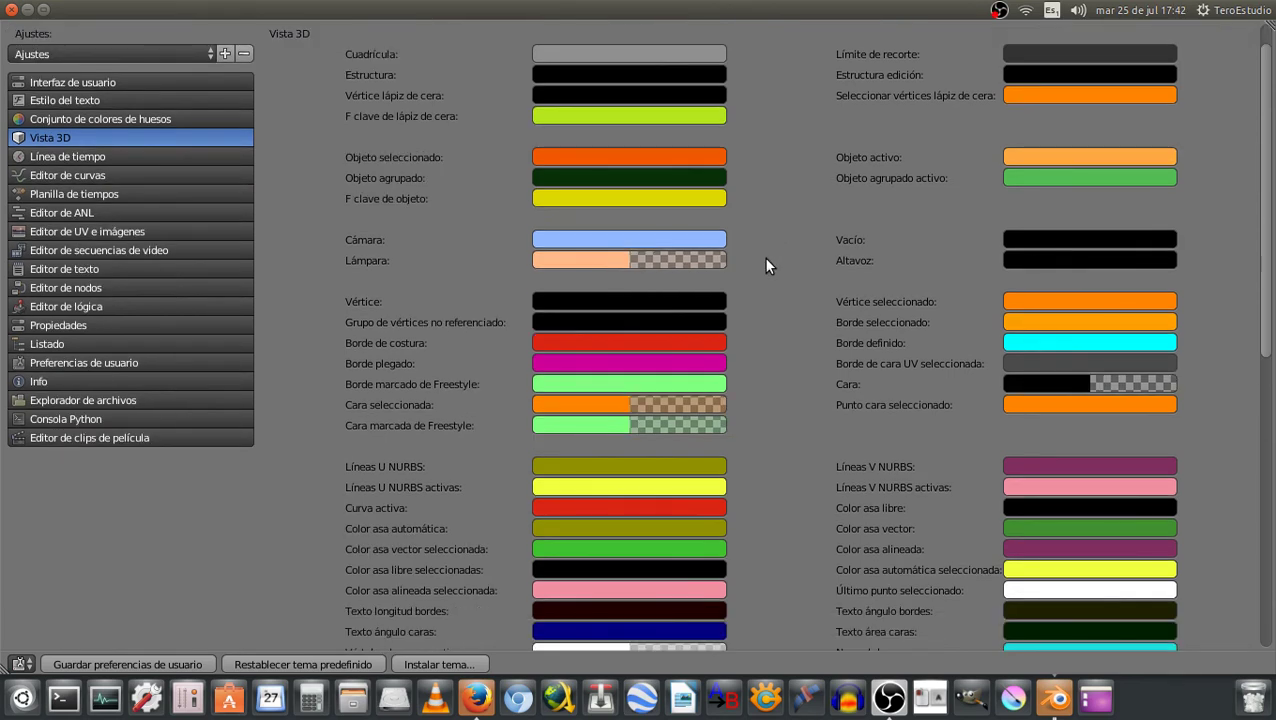
scroll(763, 256, up, 1)
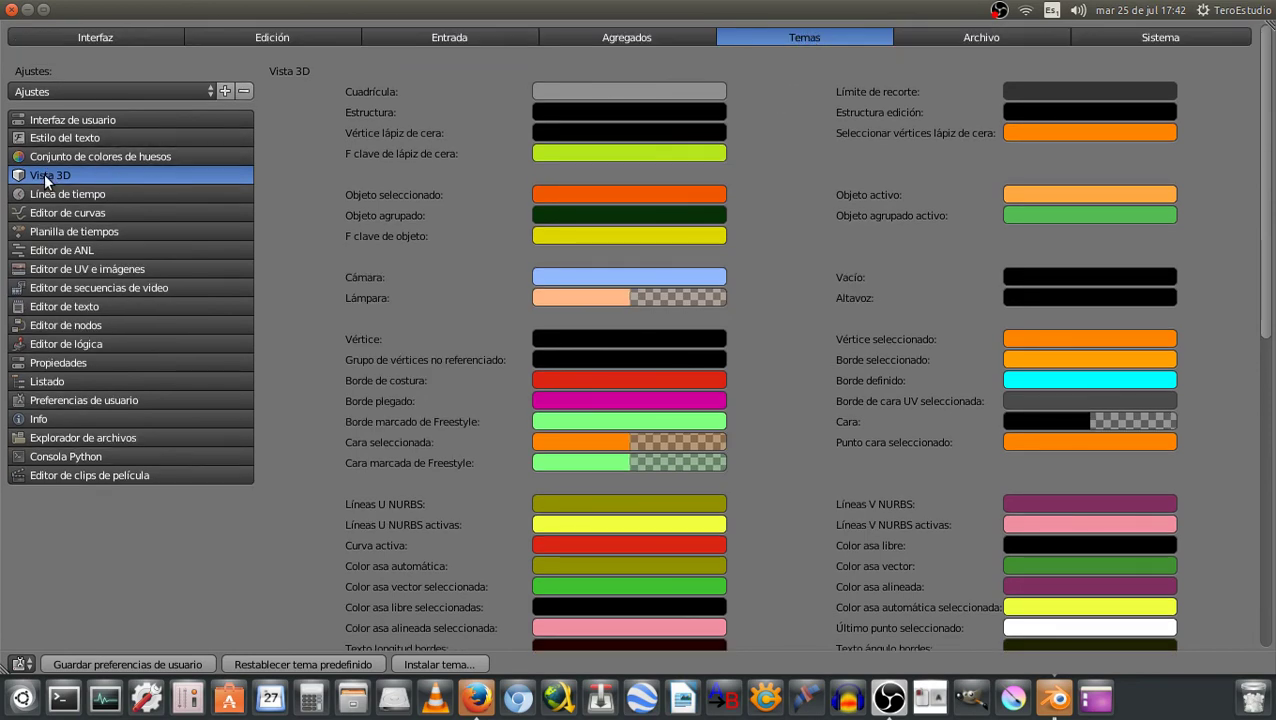
scroll(748, 398, down, 5)
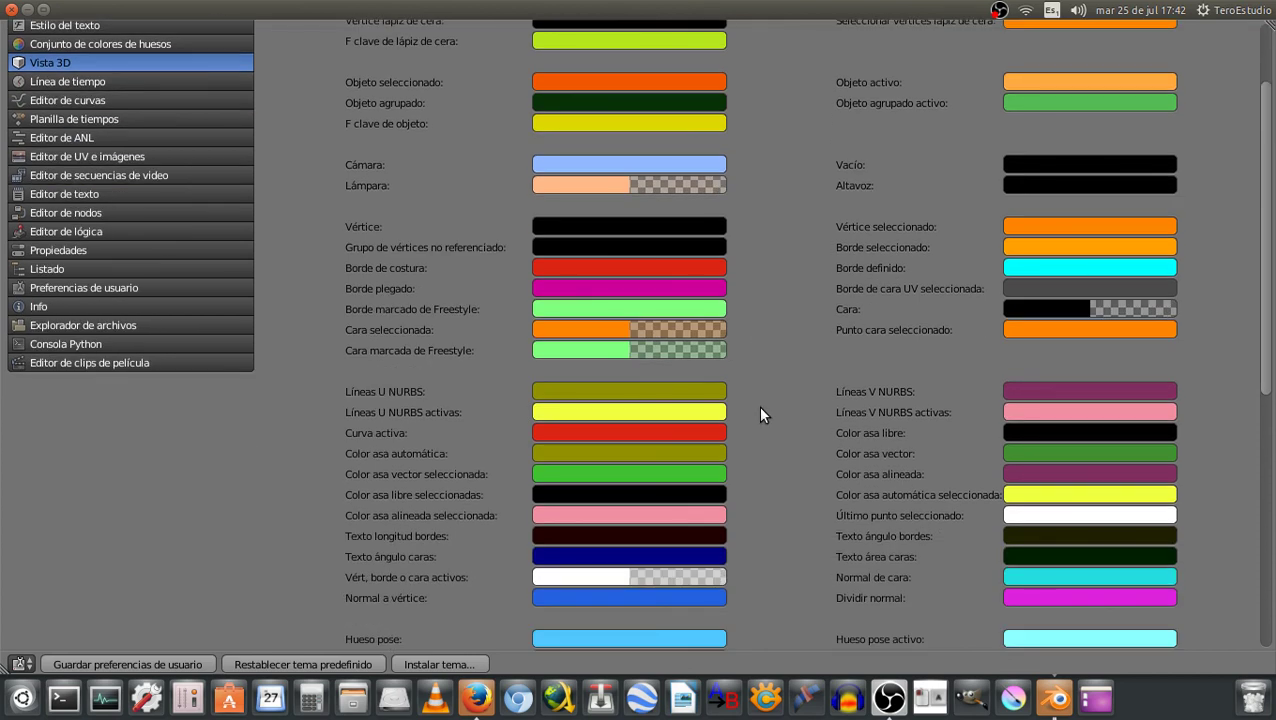
scroll(758, 410, down, 3)
scroll(765, 420, down, 3)
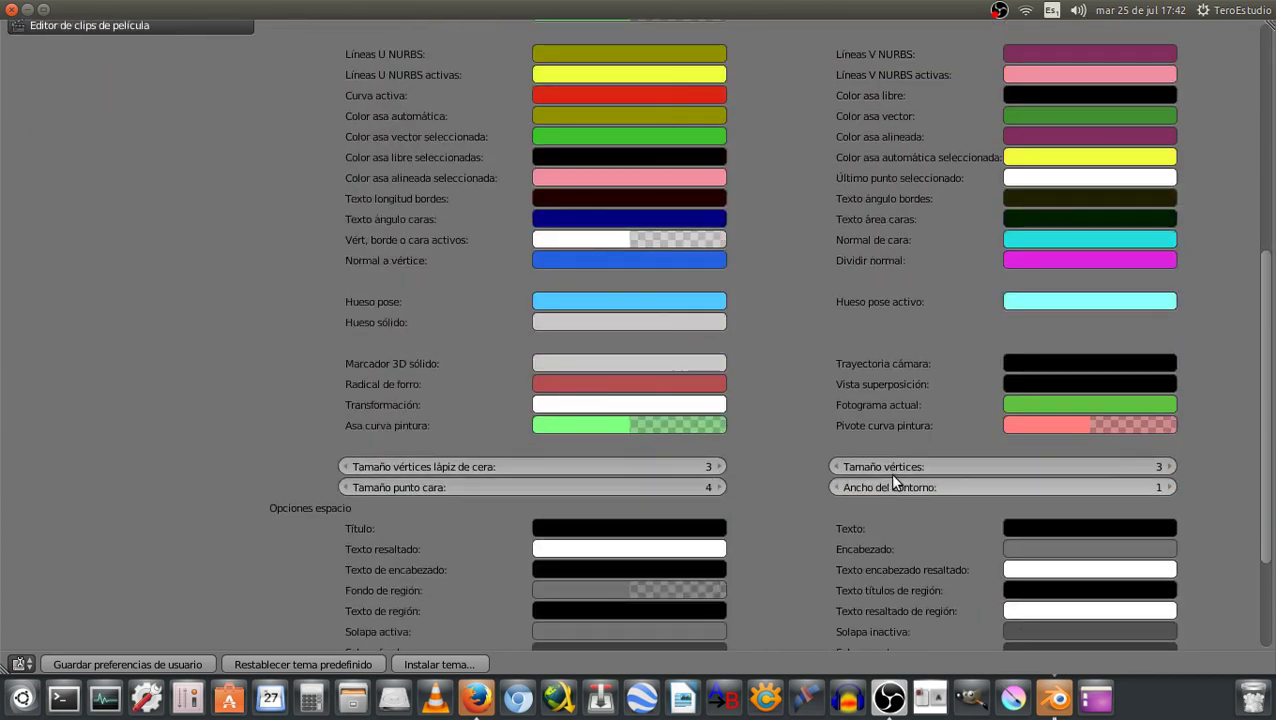
Set grease pencil vertex size to 10 and face dot size to 5
click(519, 466)
text(10)
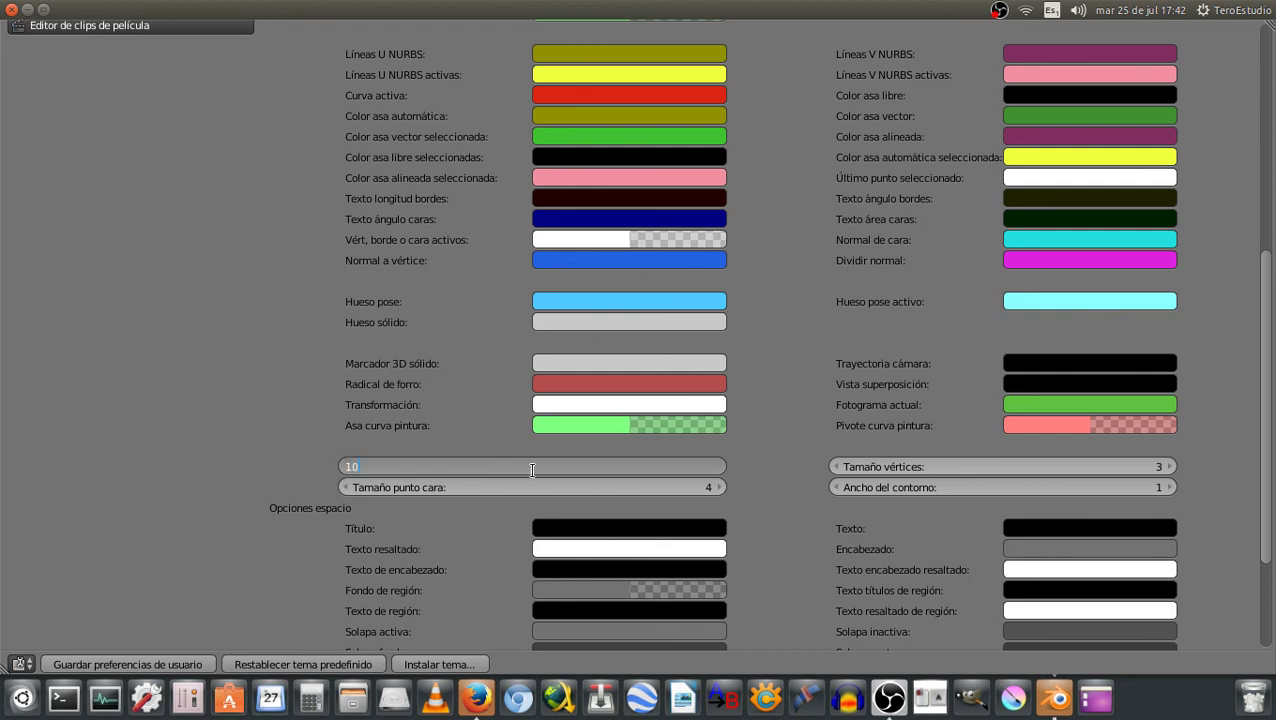
key(Return)
click(657, 488)
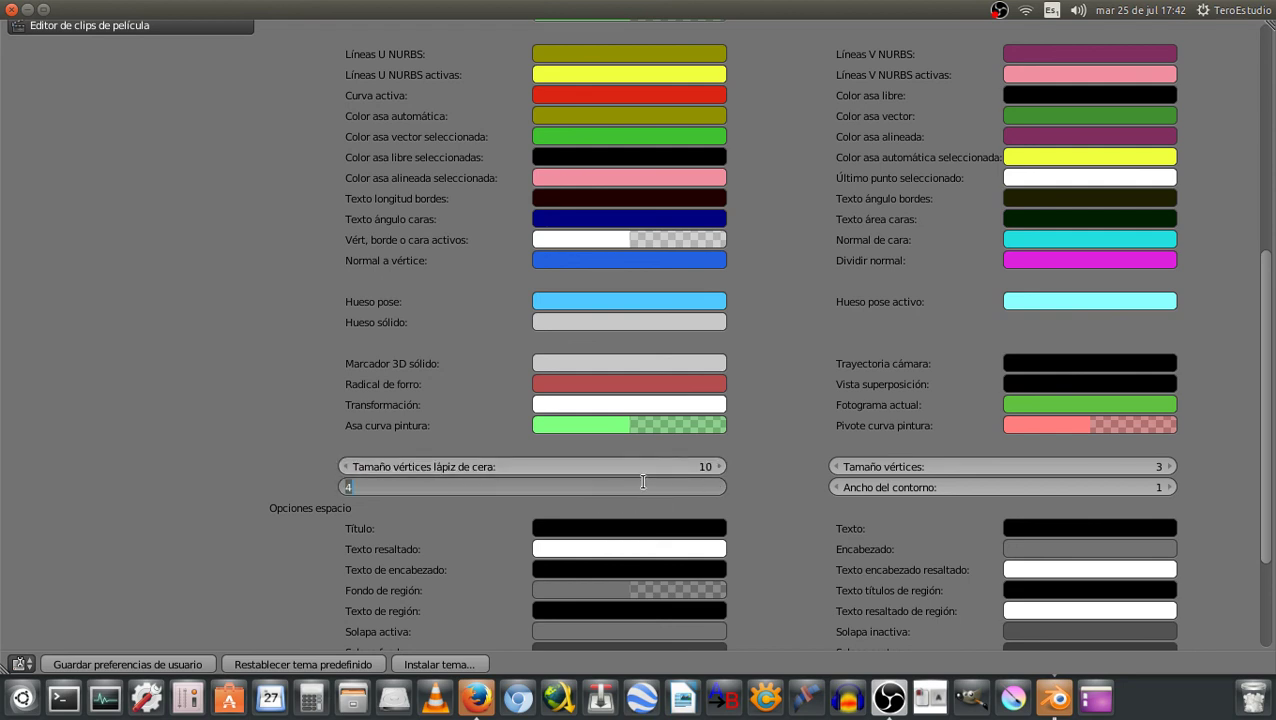
text(5)
key(Return)
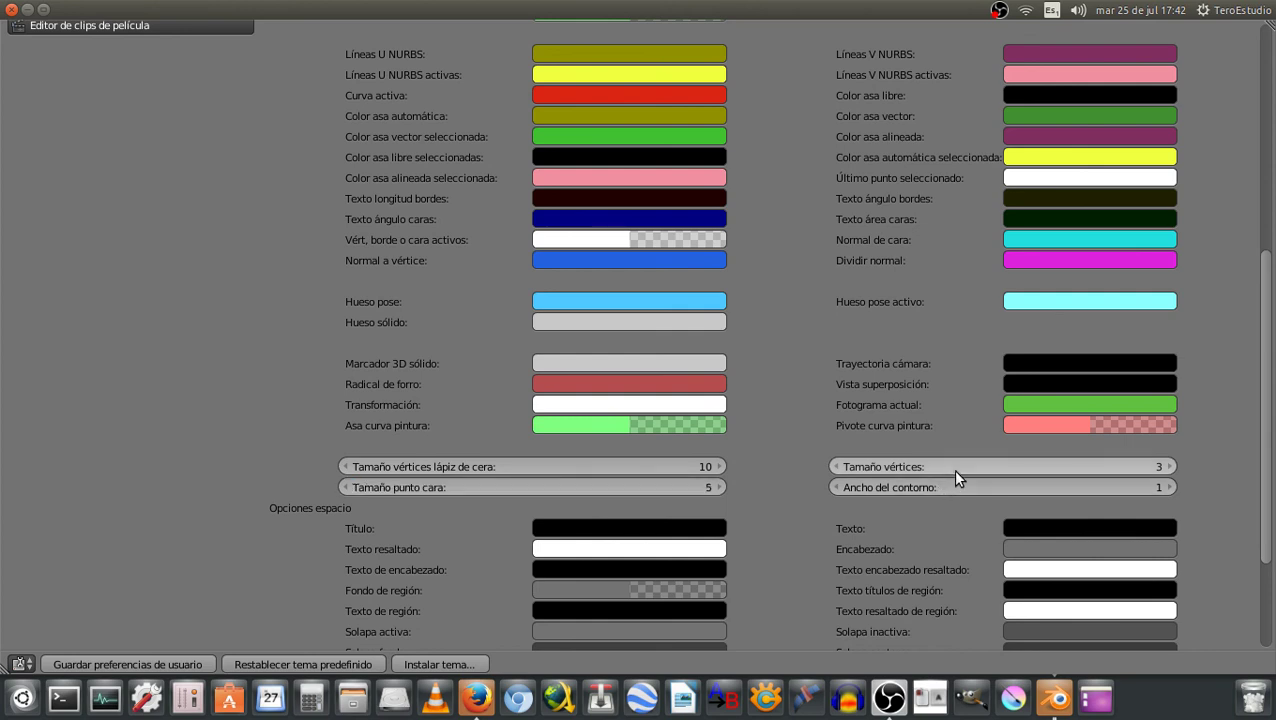
Set vertex size to 10 and outline width to 5
click(952, 469)
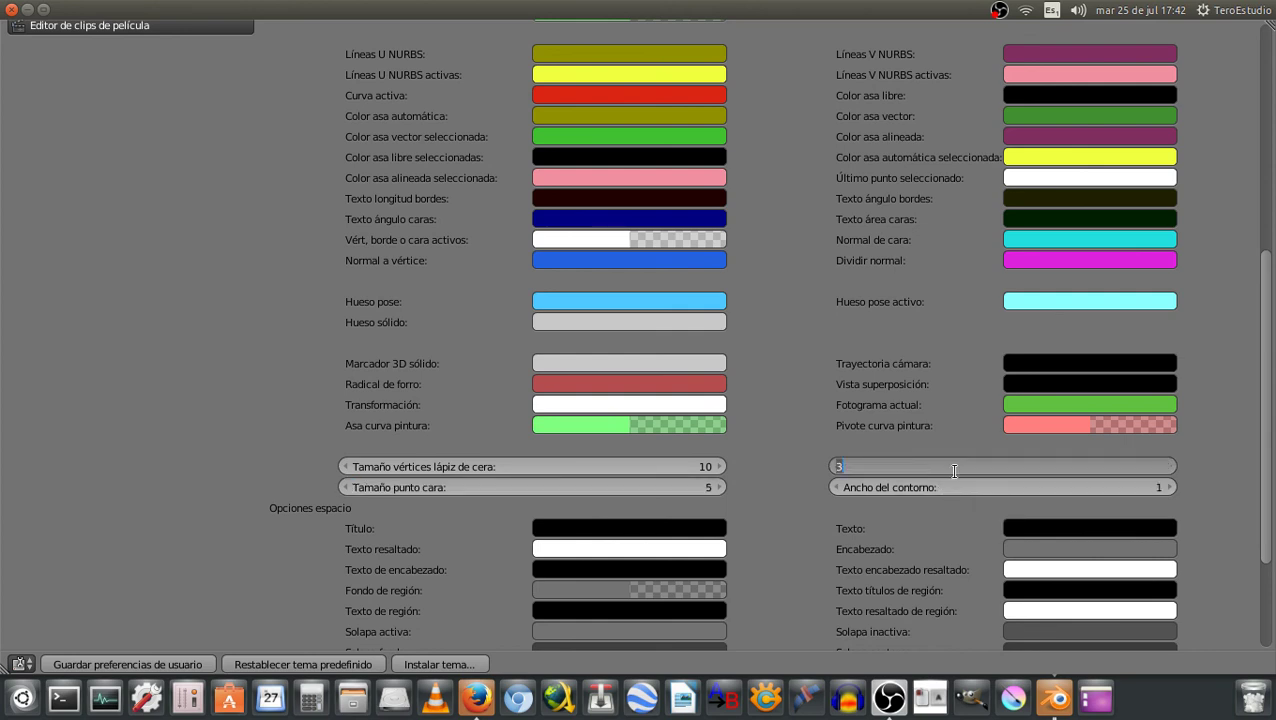
text(10)
key(Return)
click(989, 486)
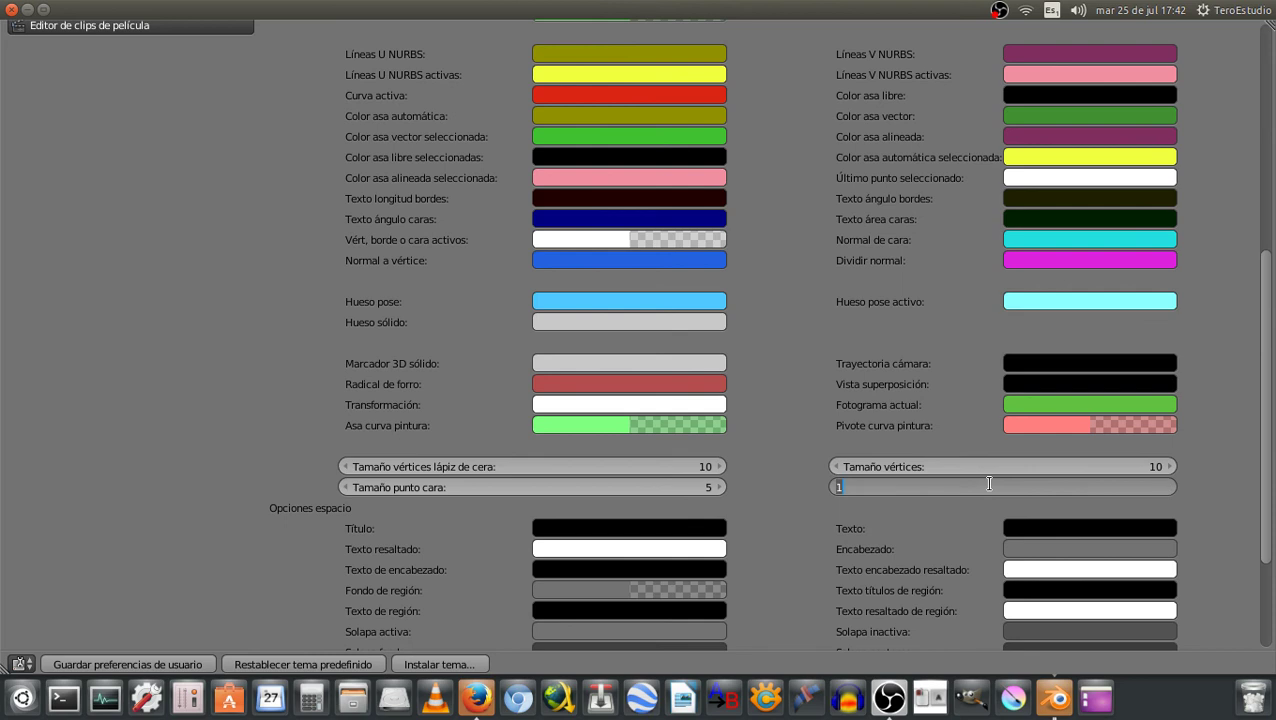
text(5)
key(Return)
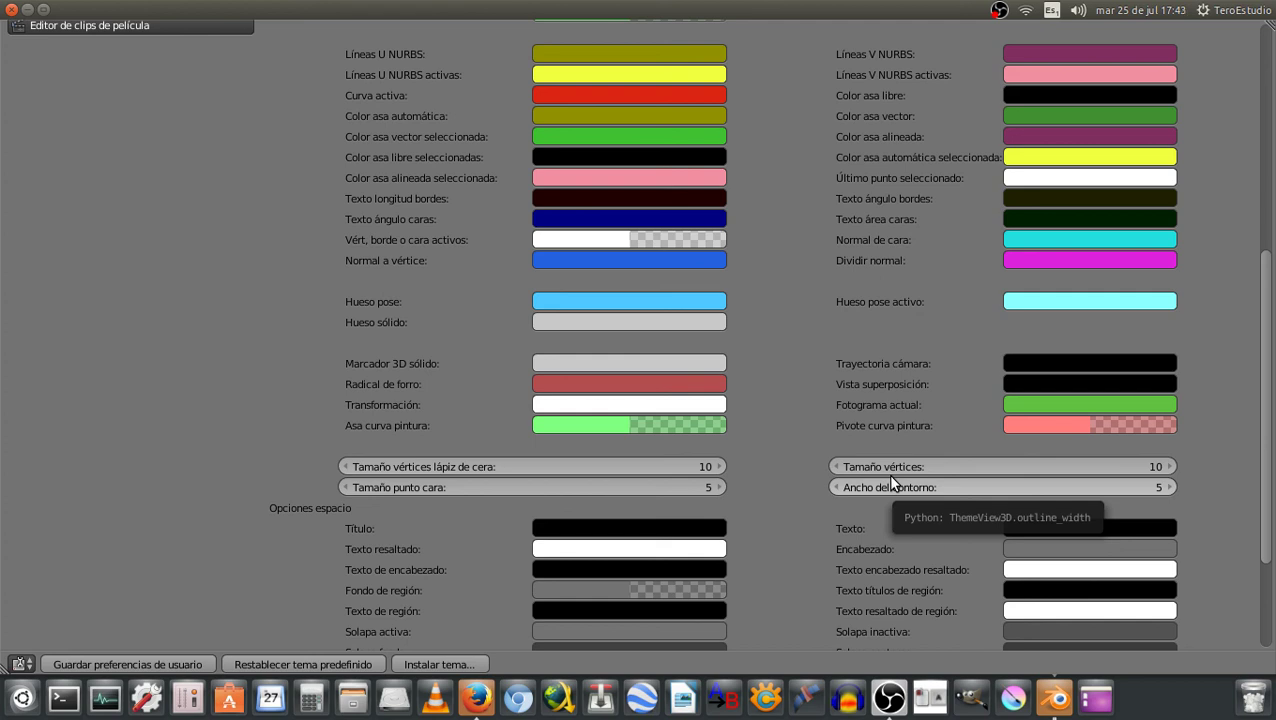
Save the user preferences to keep the enlarged vertex and face sizes
click(129, 664)
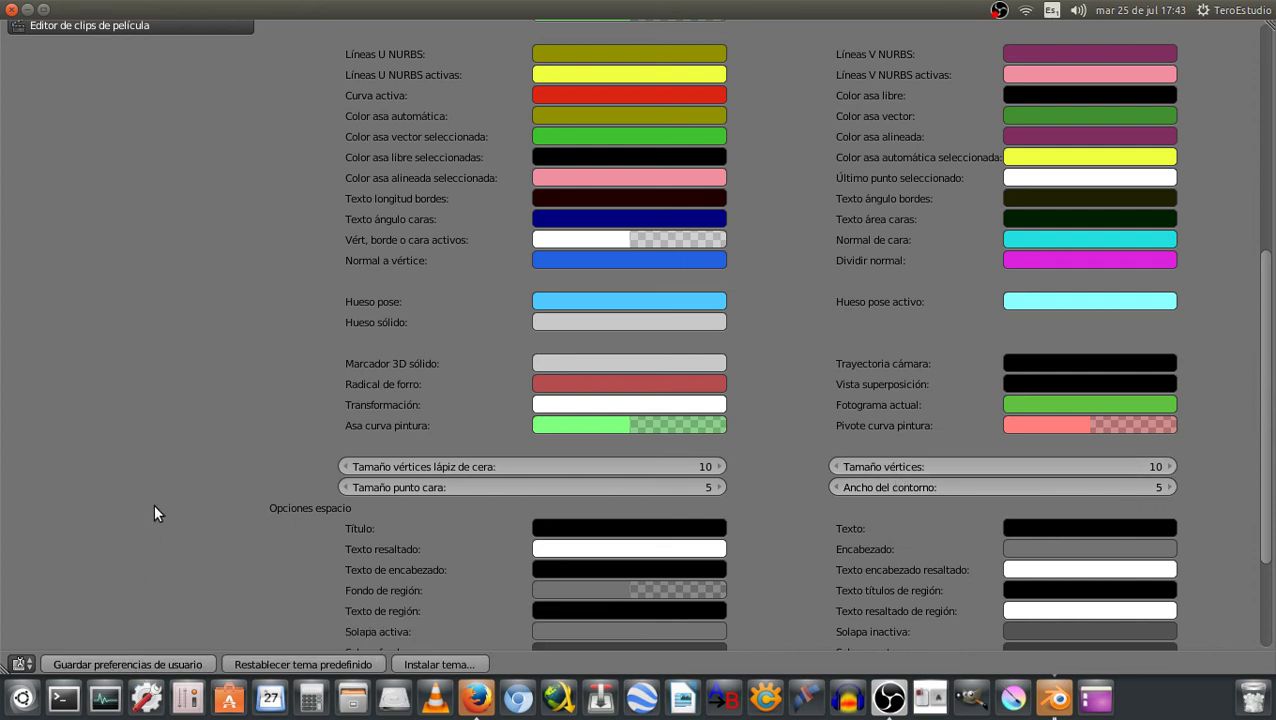